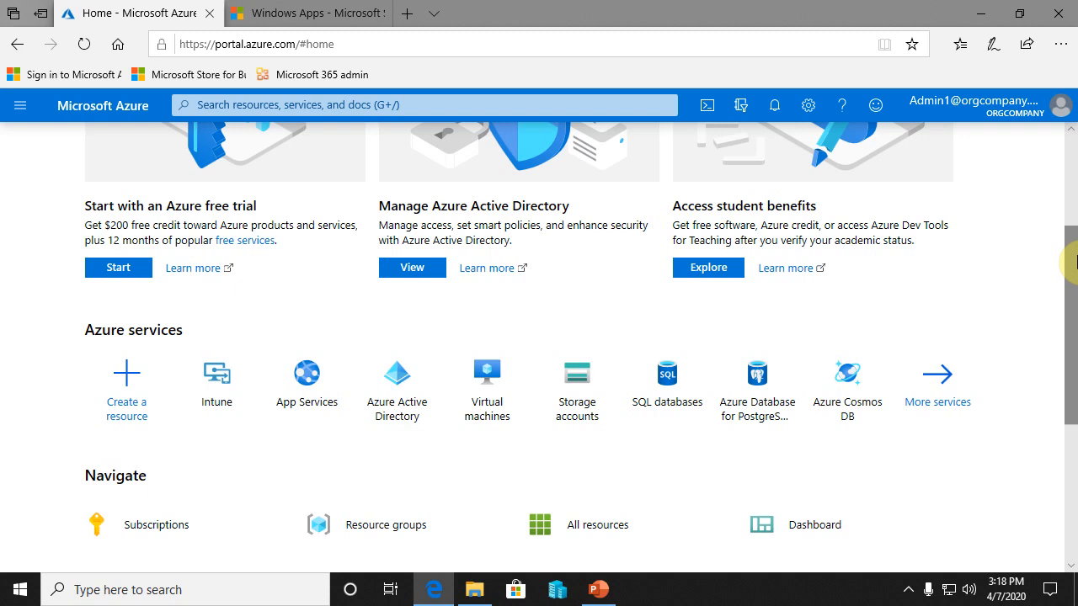
- Open the list of client apps in Microsoft Intune
click(219, 388)
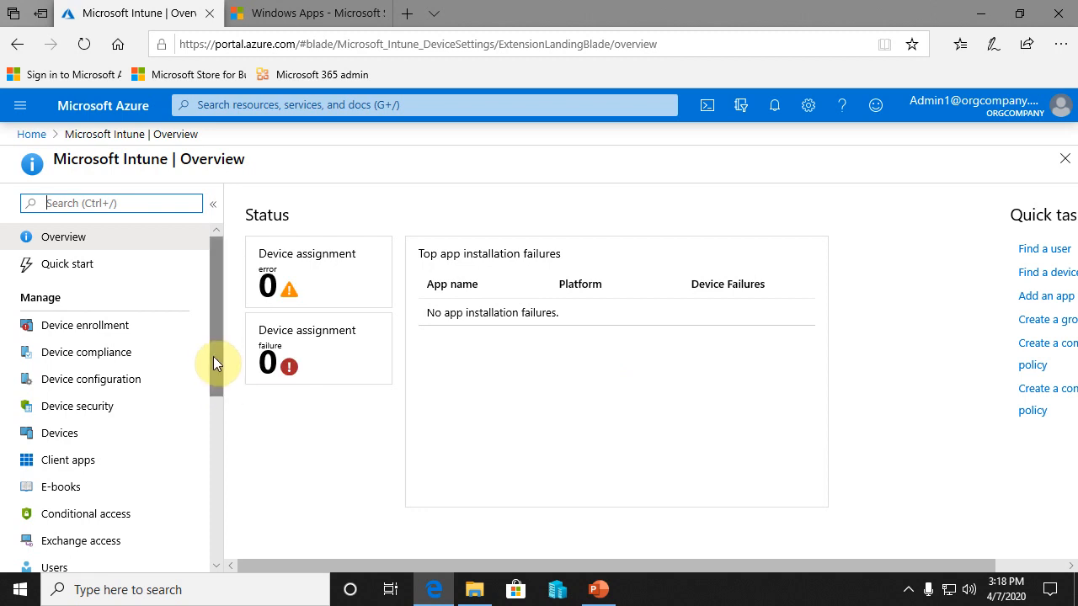
click(48, 461)
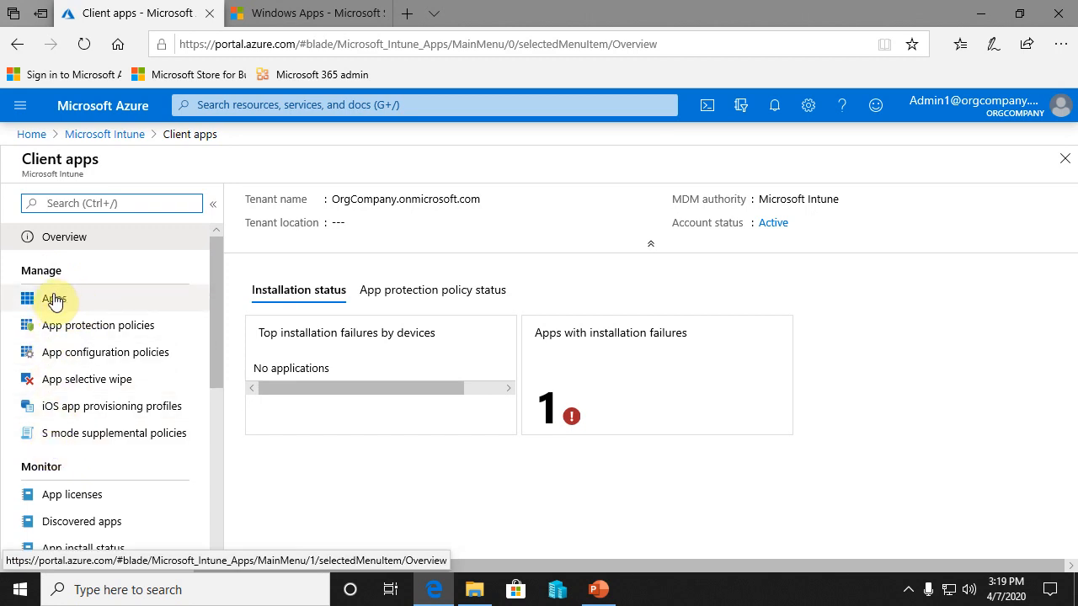
click(98, 303)
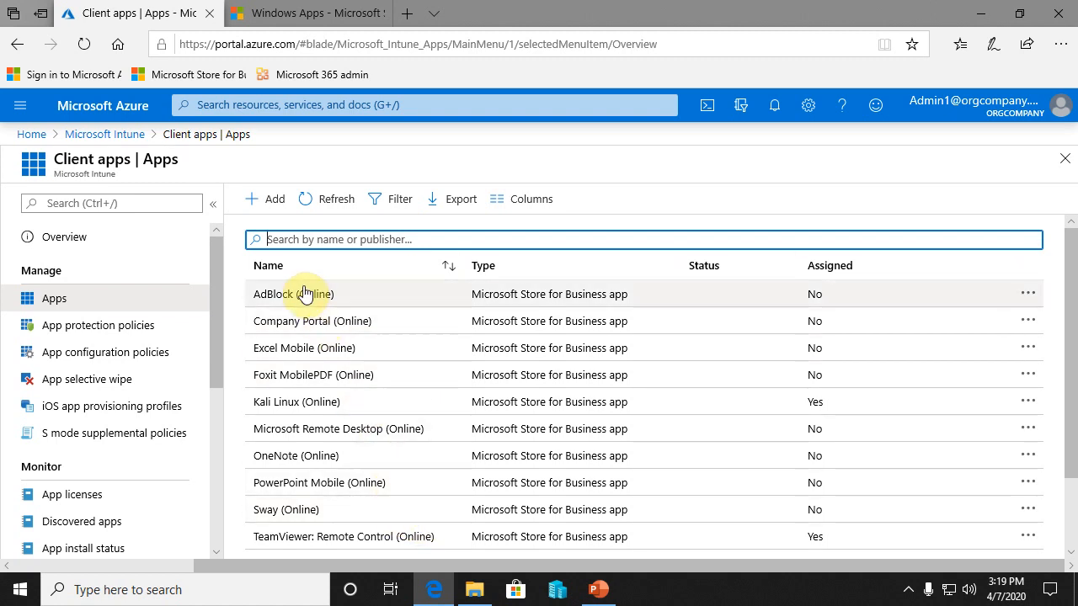
- Start adding a new client app with Microsoft store app as its type
click(258, 212)
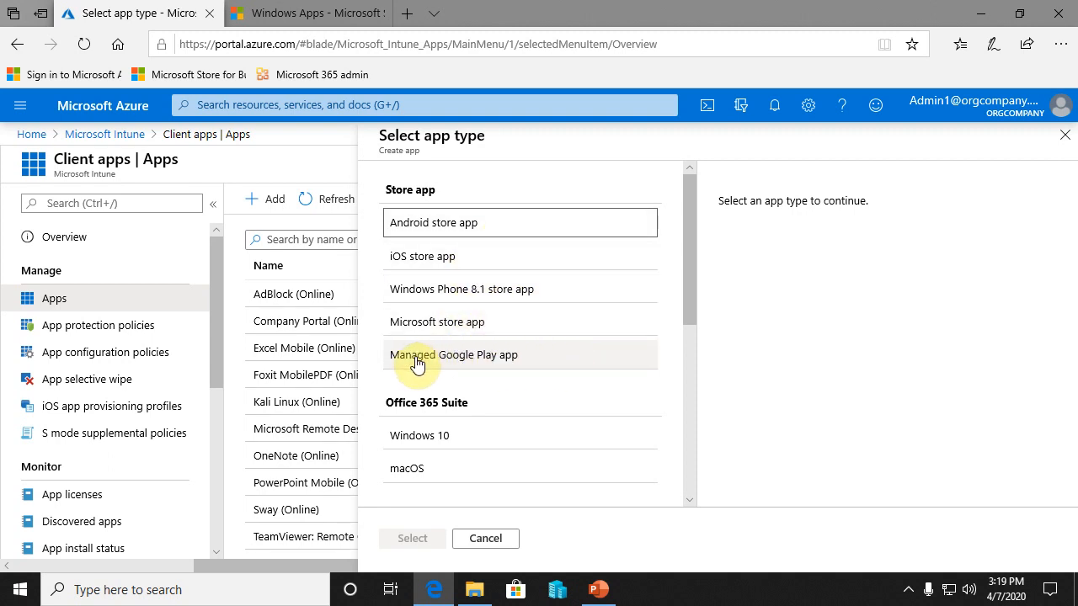
drag(689, 261, 691, 350)
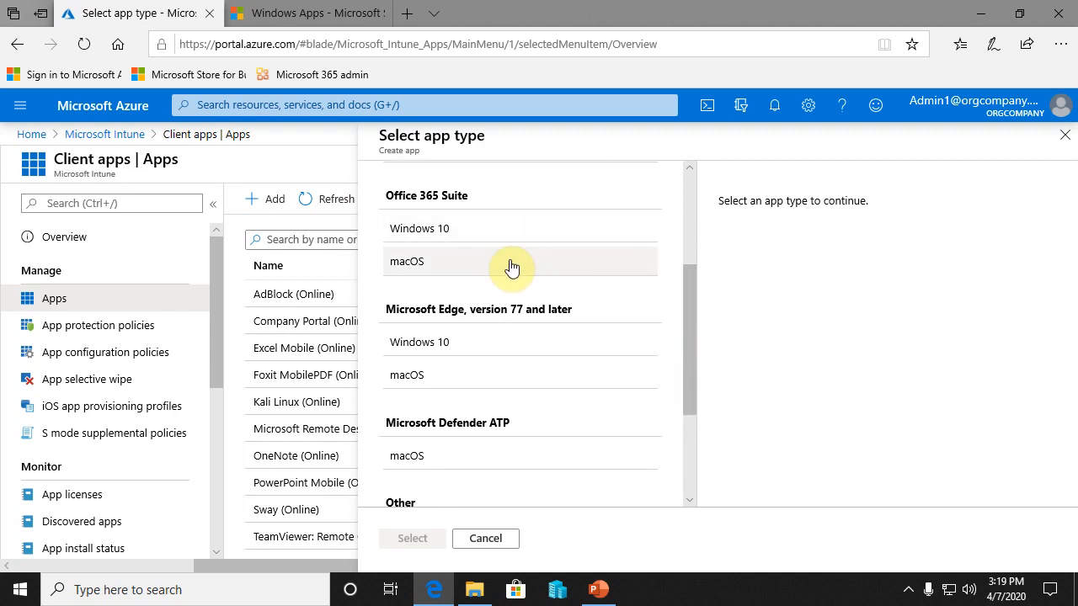
drag(691, 300, 685, 356)
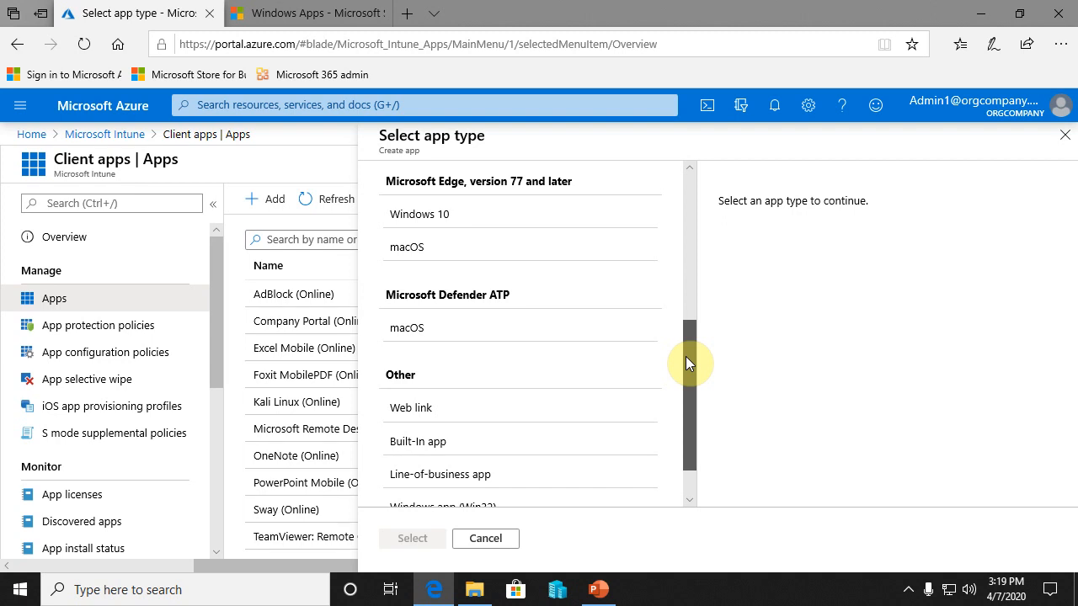
drag(685, 356, 686, 403)
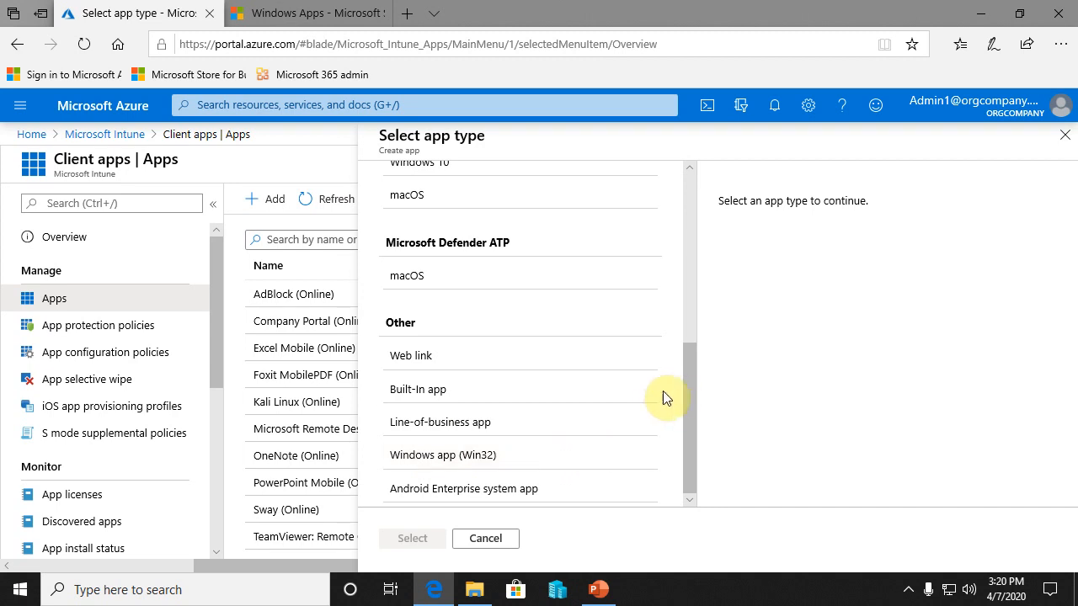
drag(691, 397, 689, 229)
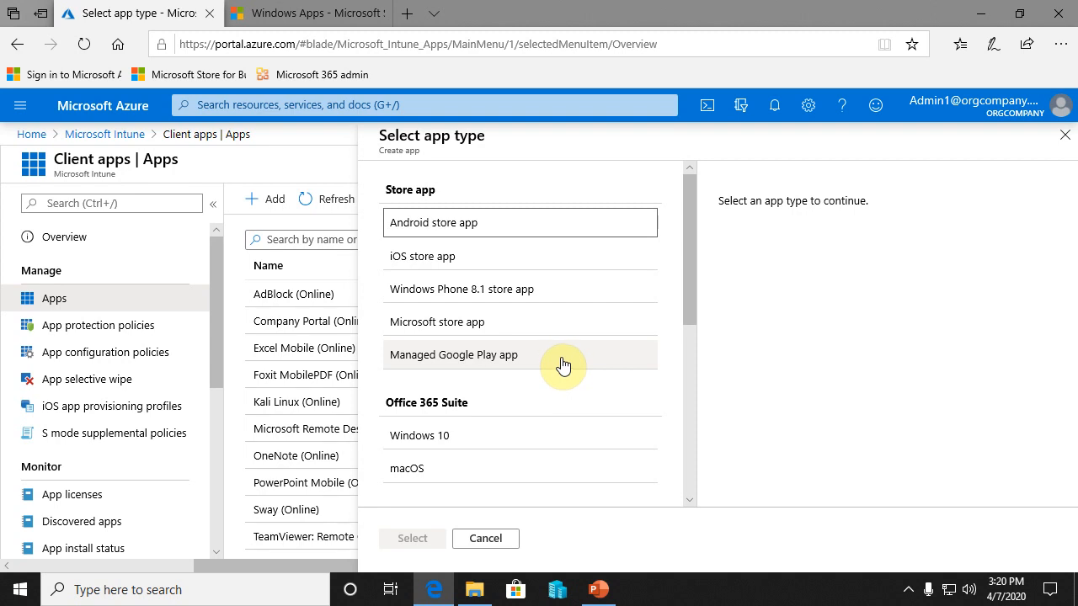
click(466, 325)
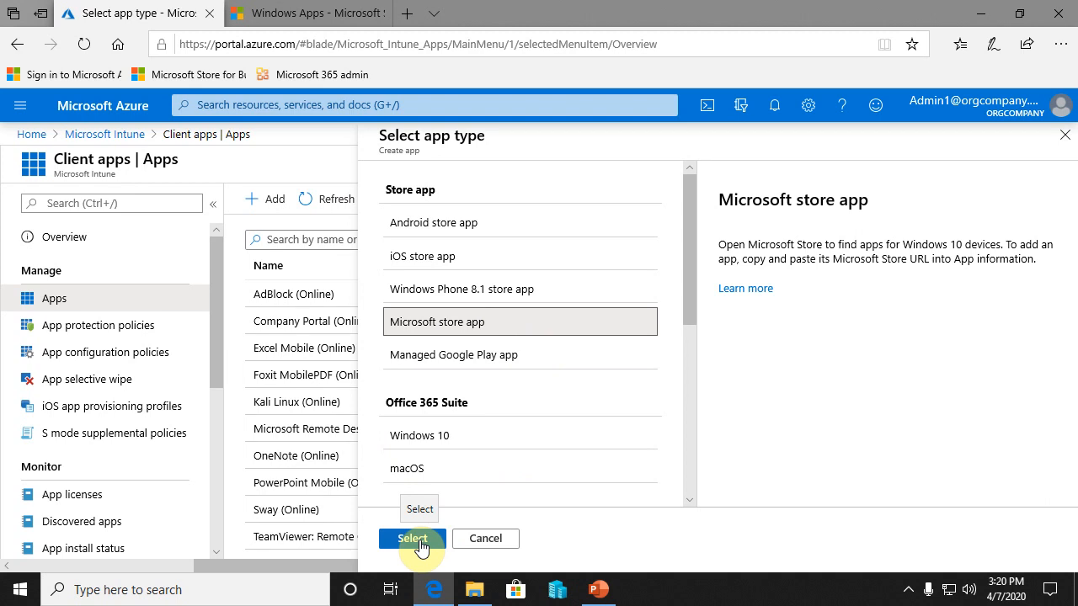
click(415, 539)
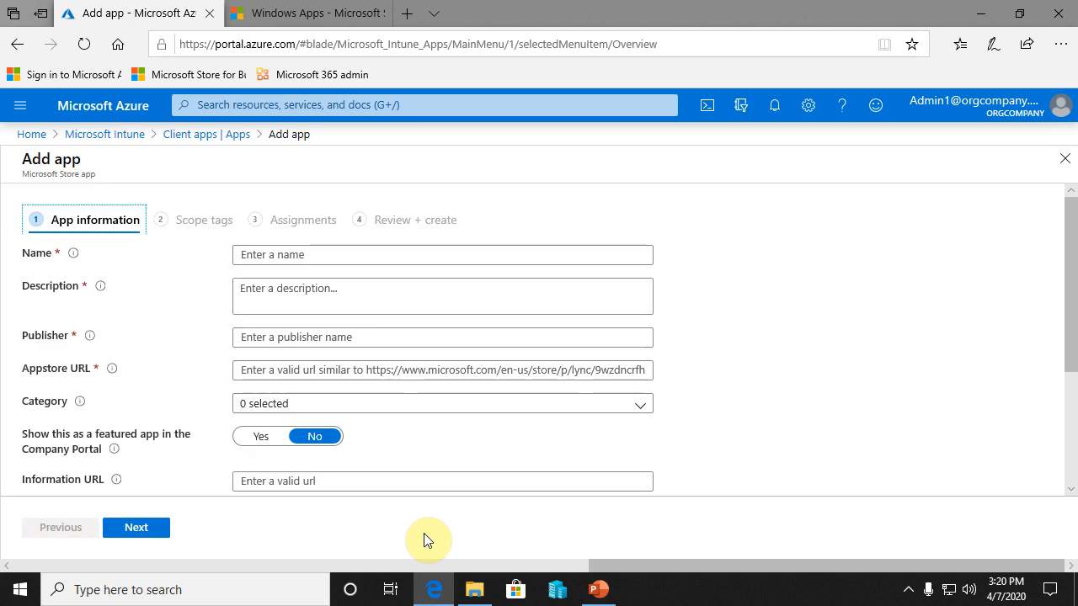
- Examine the required and optional fields of the App information form, from the name down to the logo
click(284, 256)
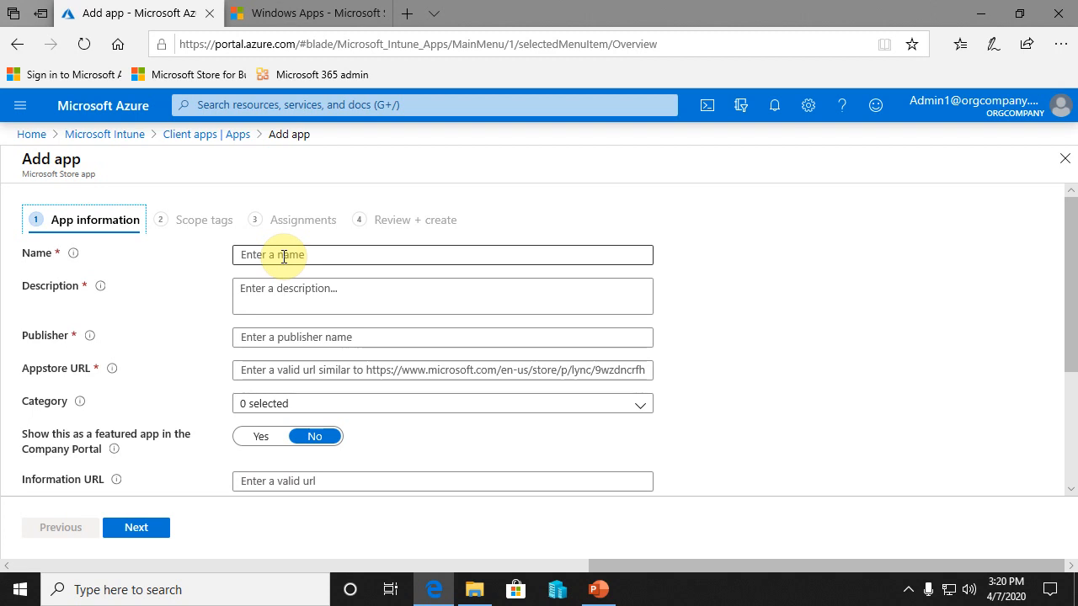
click(283, 294)
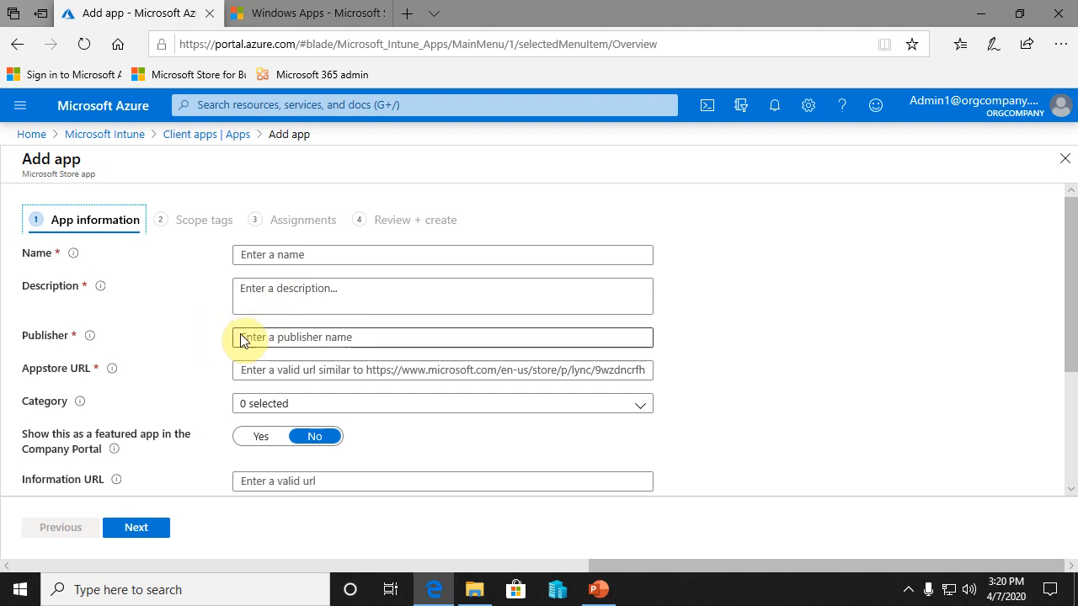
scroll(133, 355, down, 3)
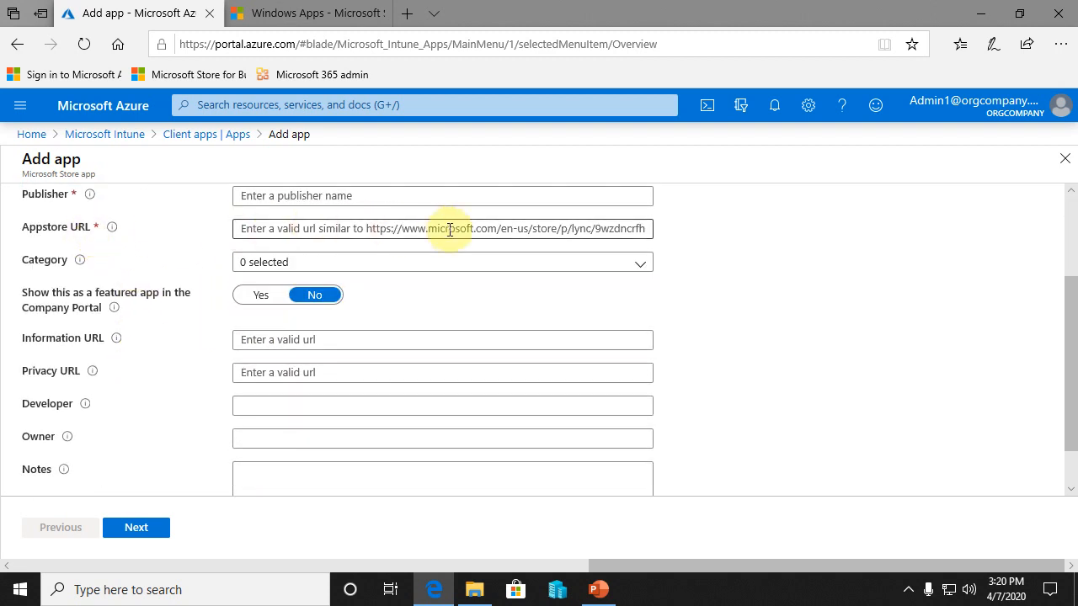
scroll(144, 312, down, 1)
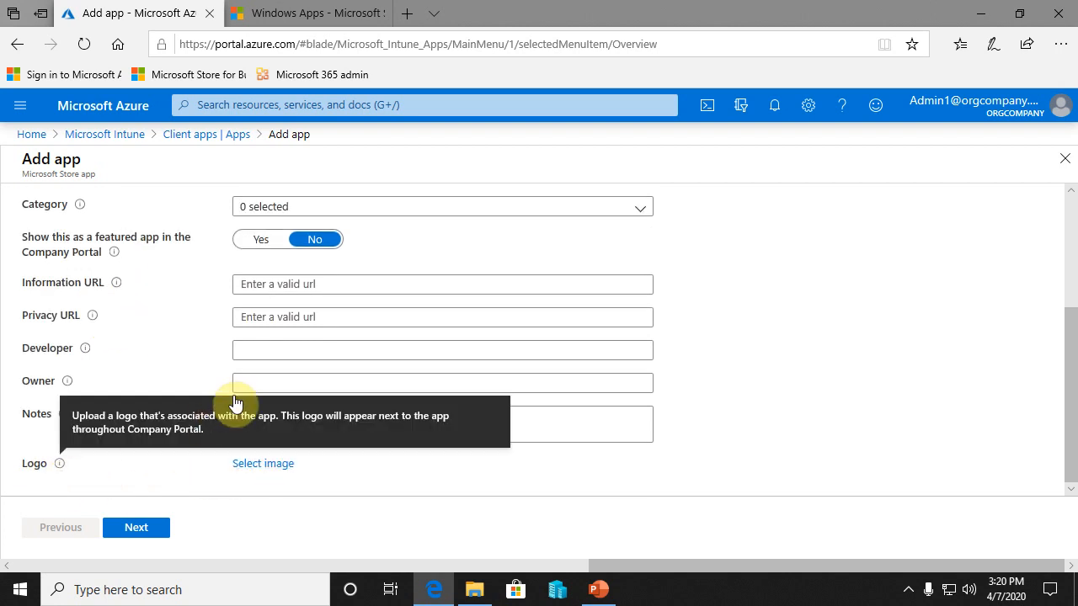
scroll(656, 345, up, 1)
scroll(657, 345, up, 3)
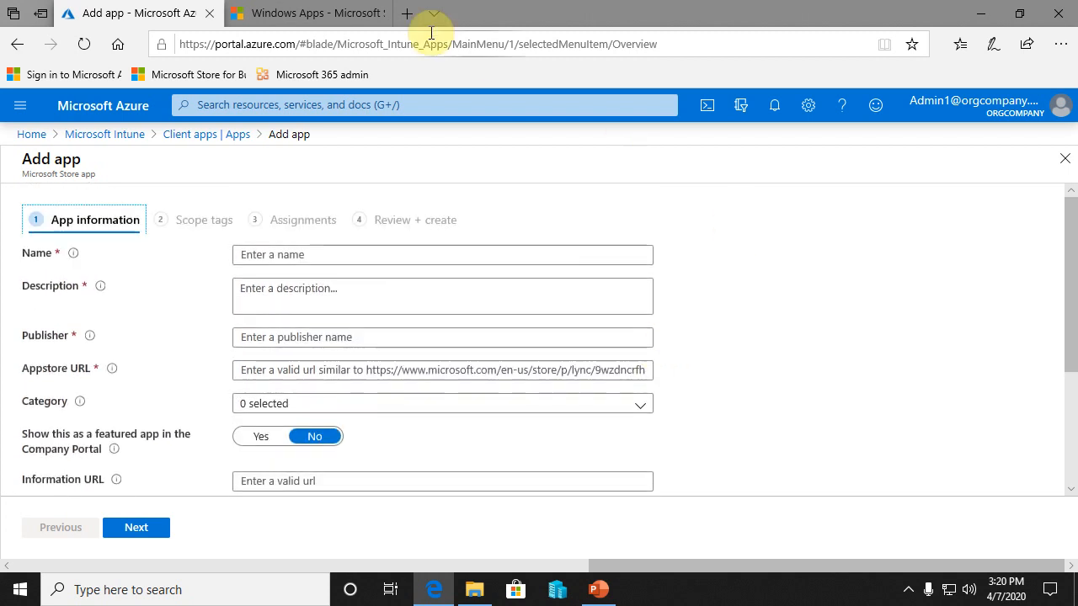
- On the Windows Apps store page, copy the link of the free Your Phone app and open its product page
click(295, 16)
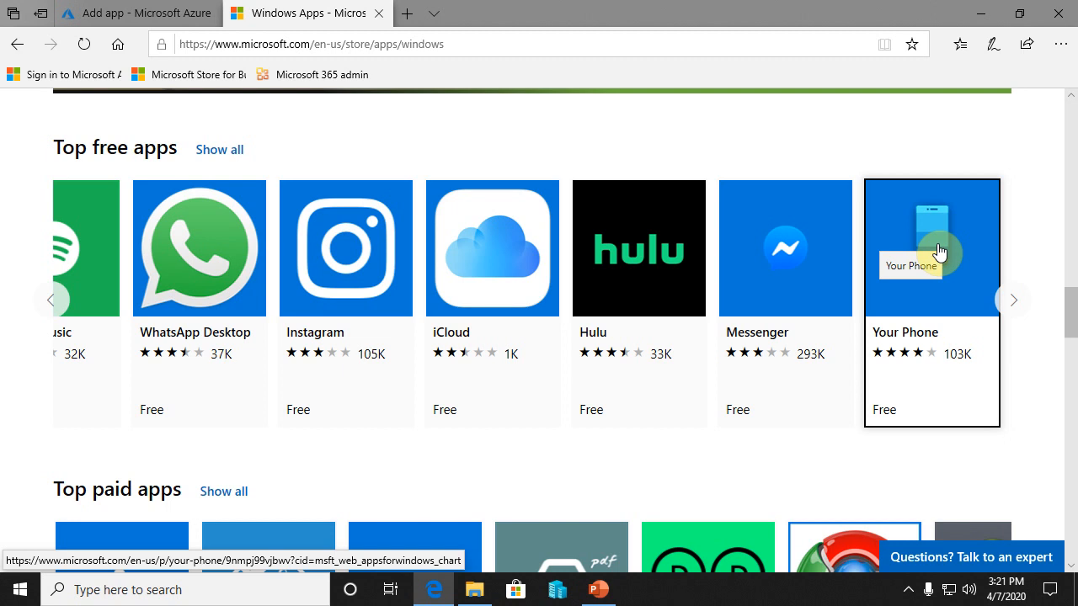
right_click(923, 264)
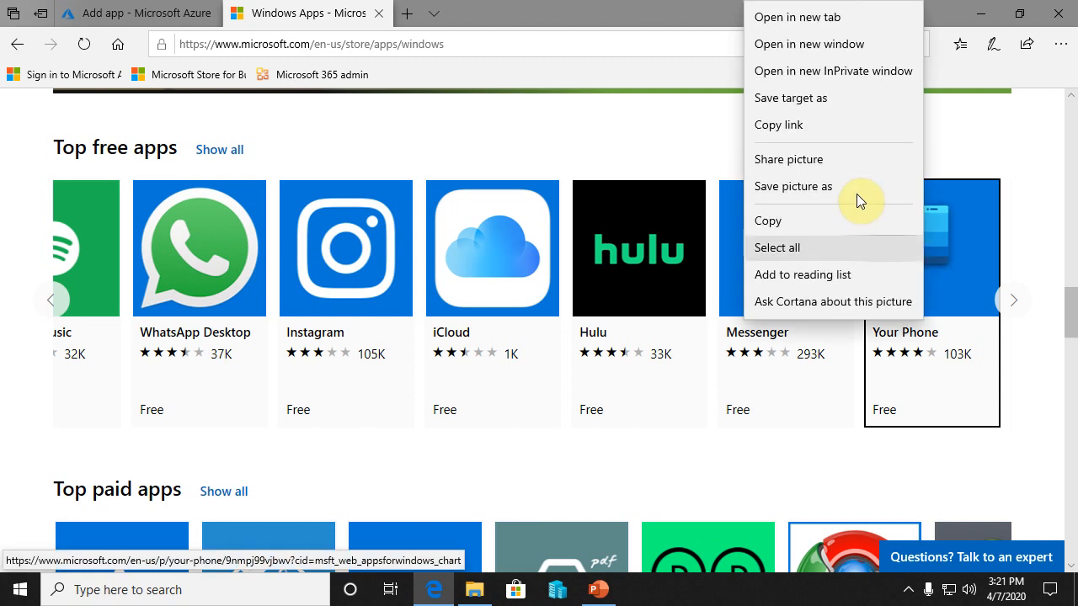
click(798, 129)
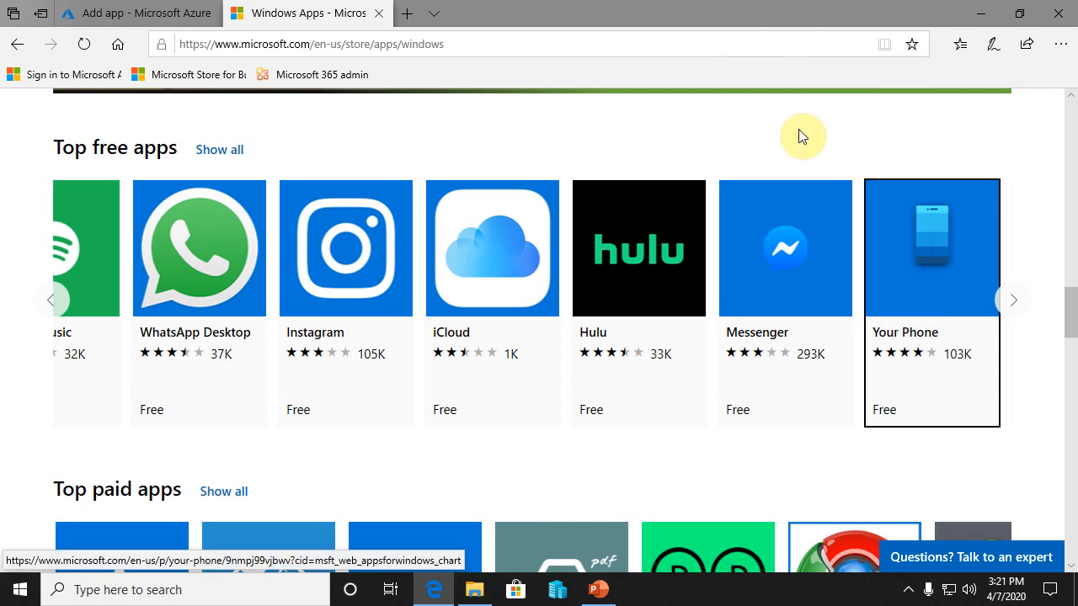
click(924, 235)
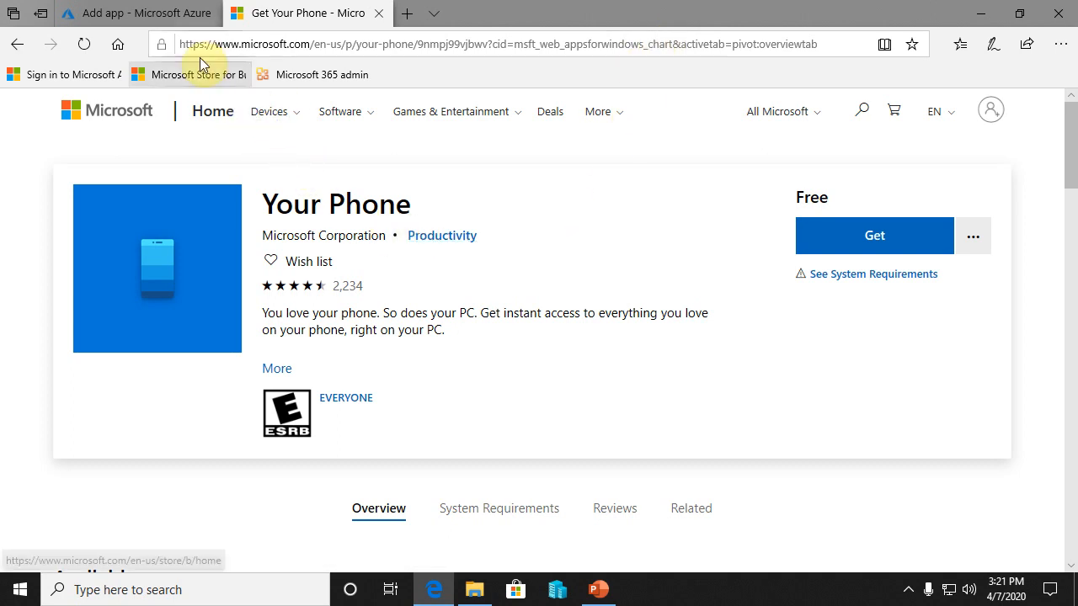
- In the Add app form, paste the copied store link as the Appstore URL and enter Your Phone as the name
click(171, 19)
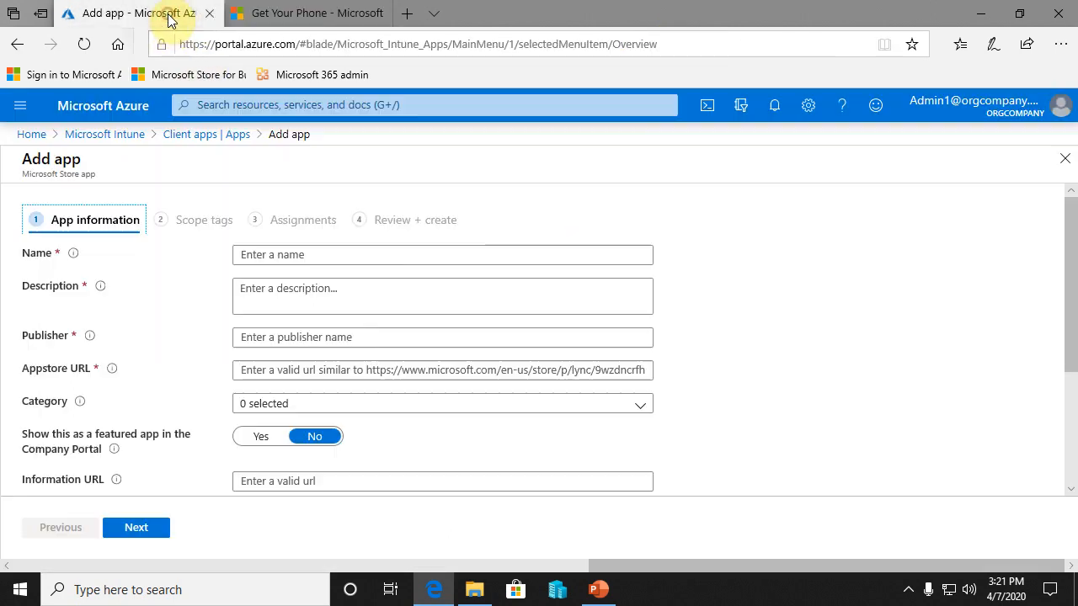
click(259, 370)
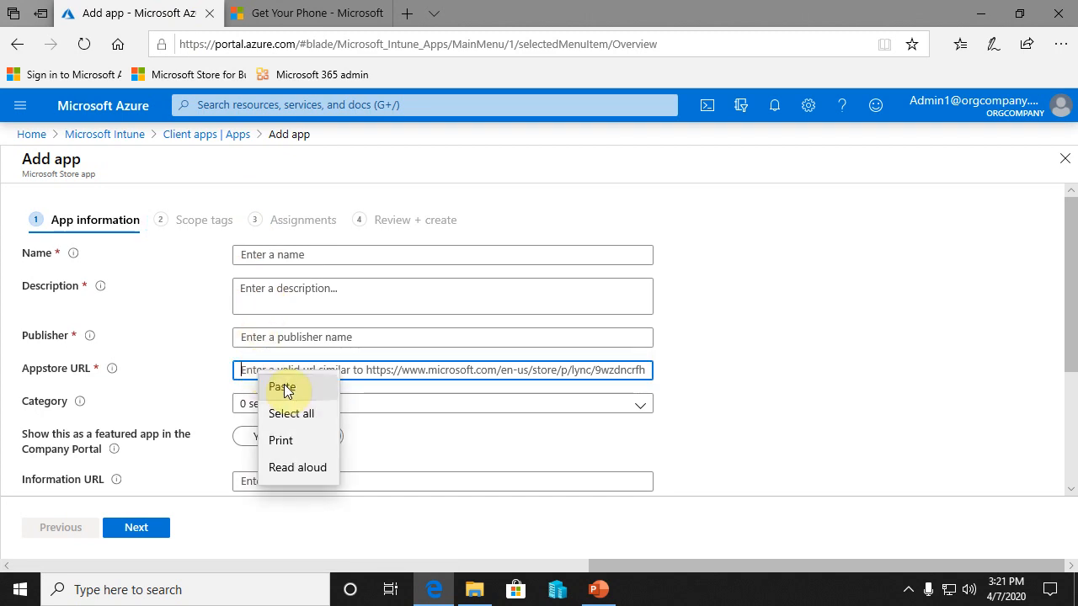
click(282, 380)
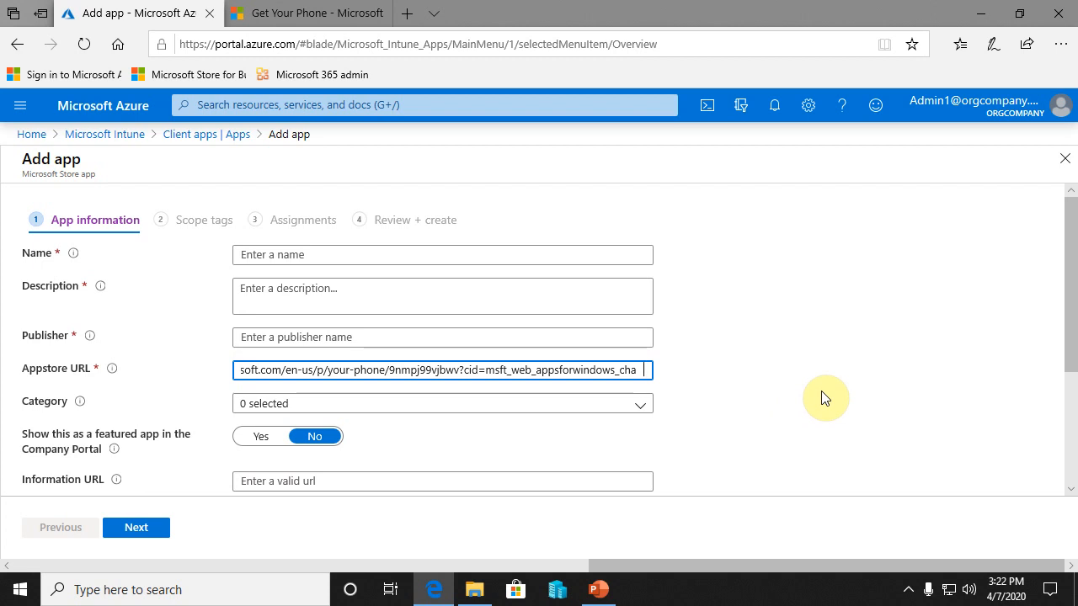
click(378, 258)
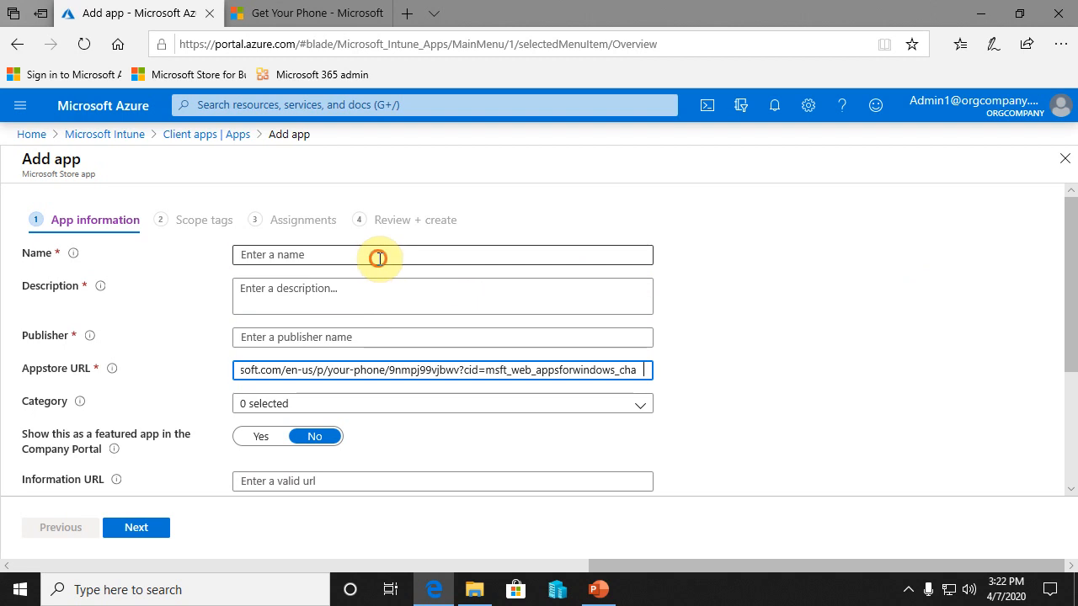
text(Your Phone)
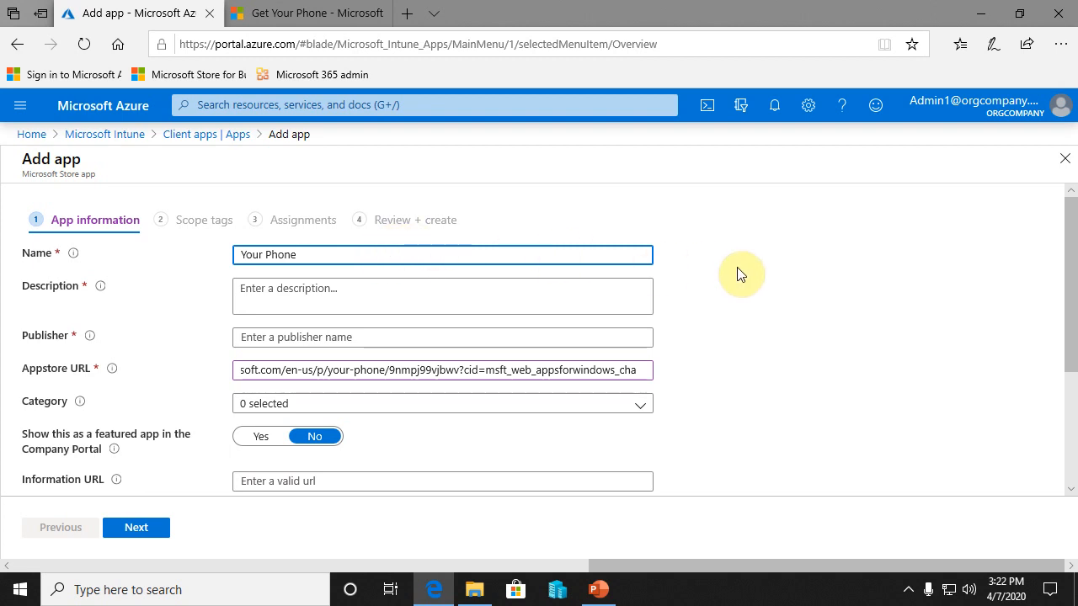
- From the Your Phone store page's description, copy the sentence "Get instant access to everything you love on your phone, right on your PC."
click(286, 14)
scroll(500, 404, down, 7)
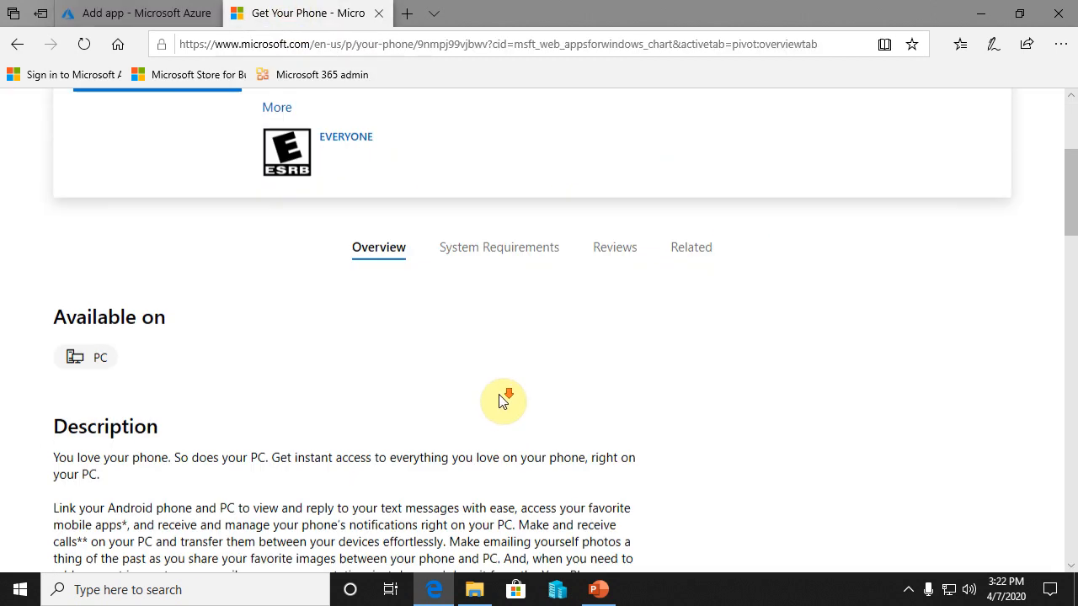
scroll(499, 401, up, 1)
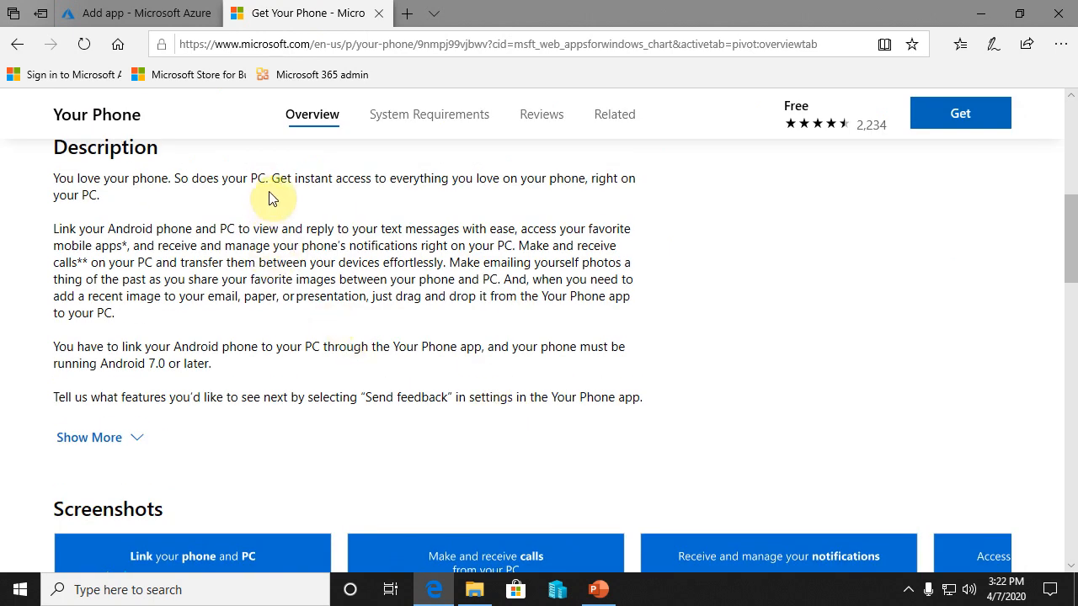
drag(270, 178, 336, 202)
right_click(378, 176)
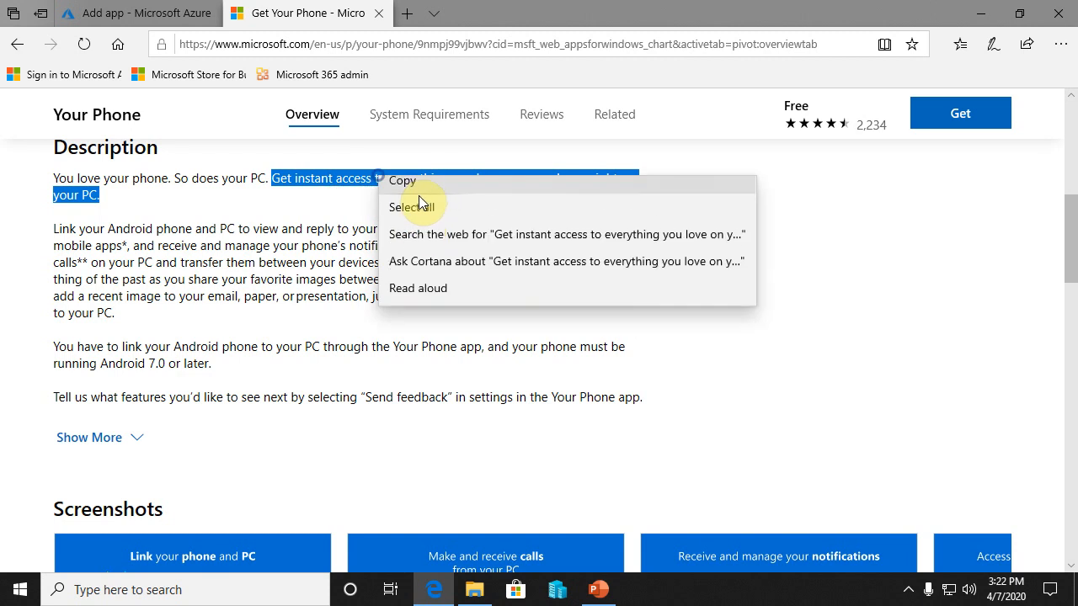
click(421, 195)
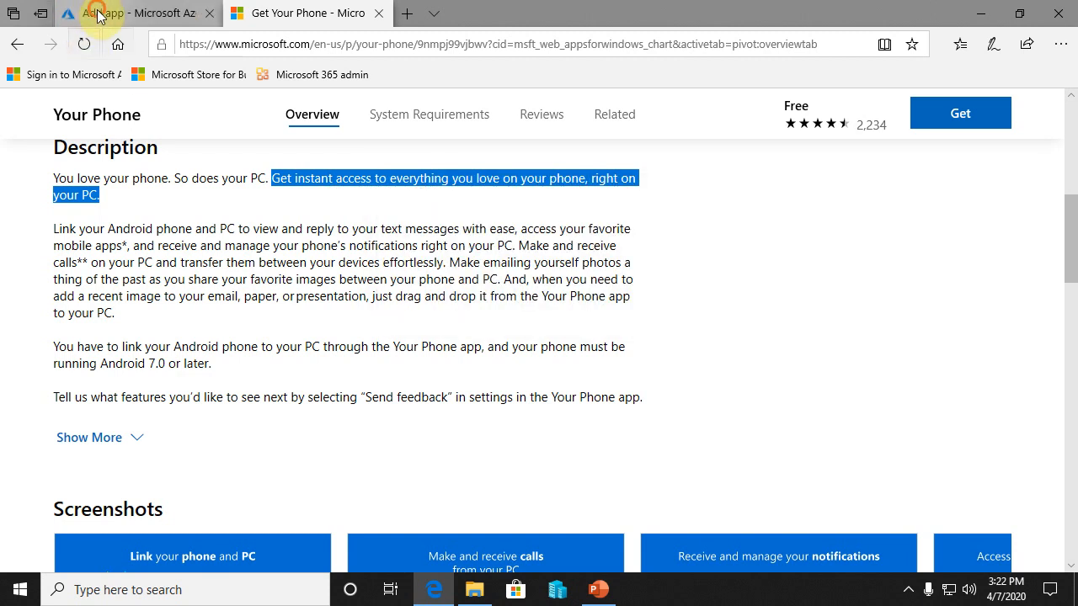
- Paste the copied sentence as the app's description in the Add app form
click(97, 13)
click(269, 290)
right_click(271, 293)
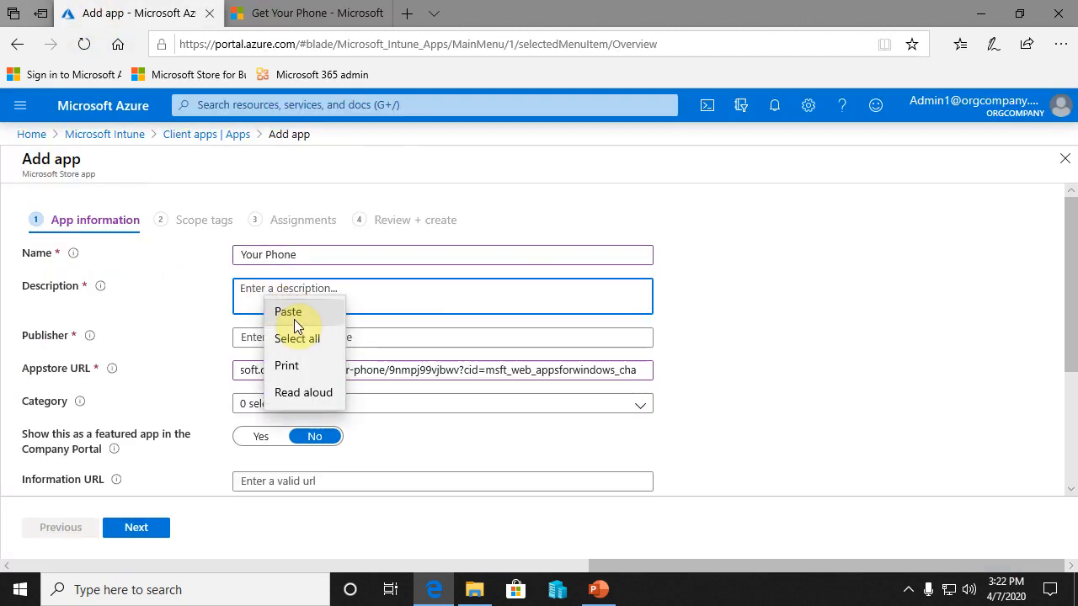
click(294, 317)
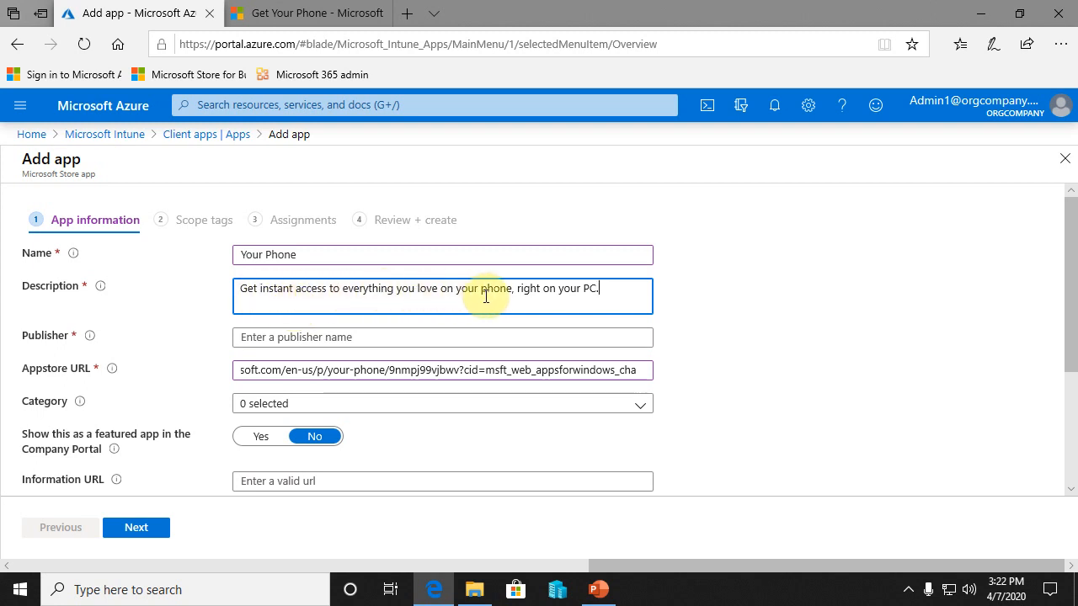
- Look up the publisher in the Additional information section of the Your Phone store page
click(289, 15)
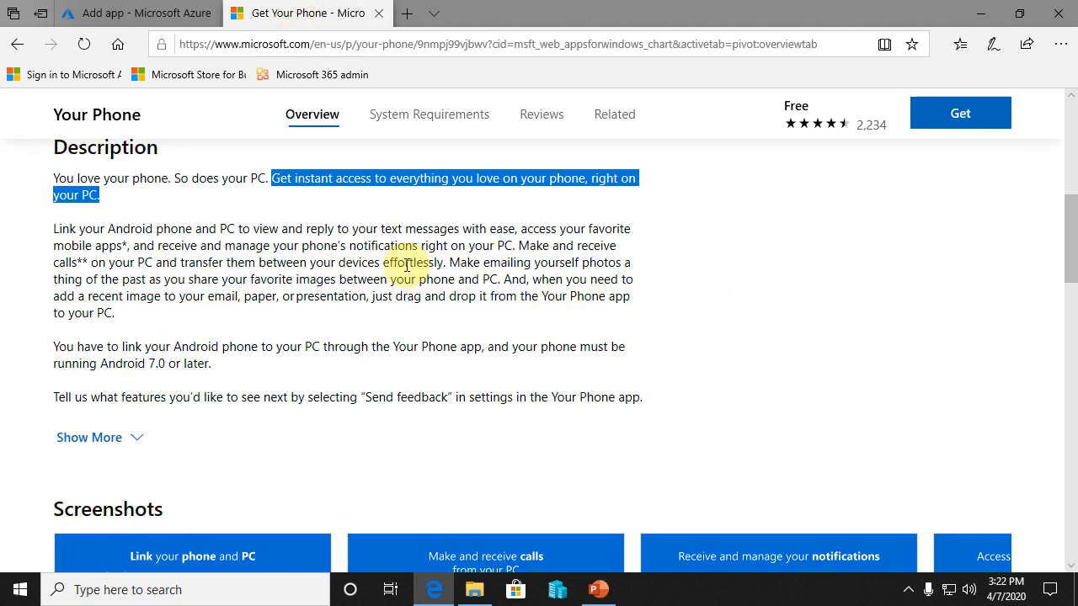
scroll(408, 267, down, 2)
scroll(399, 265, down, 2)
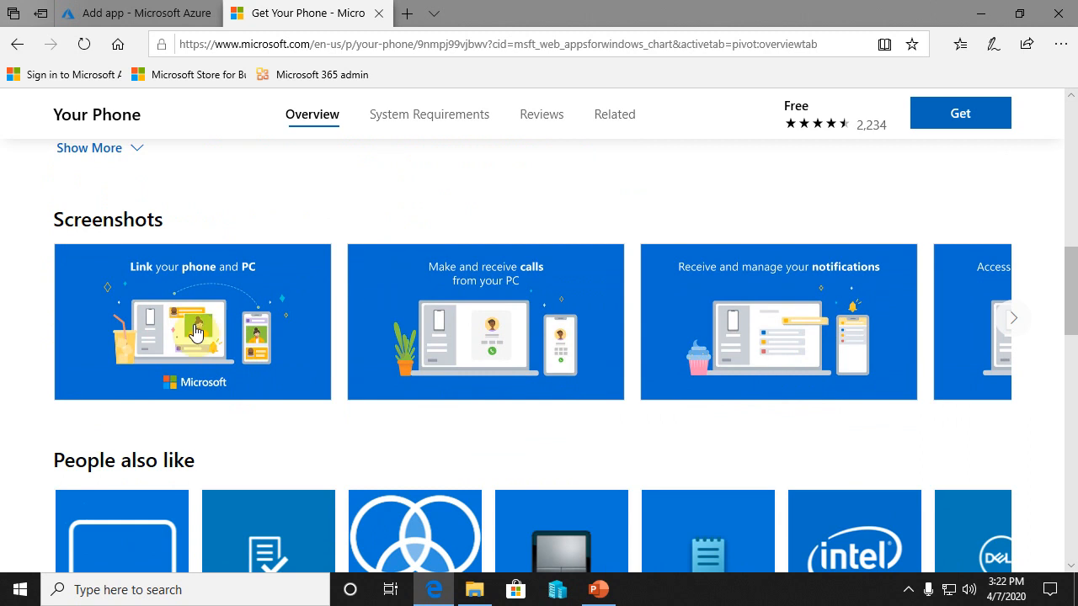
scroll(890, 320, down, 3)
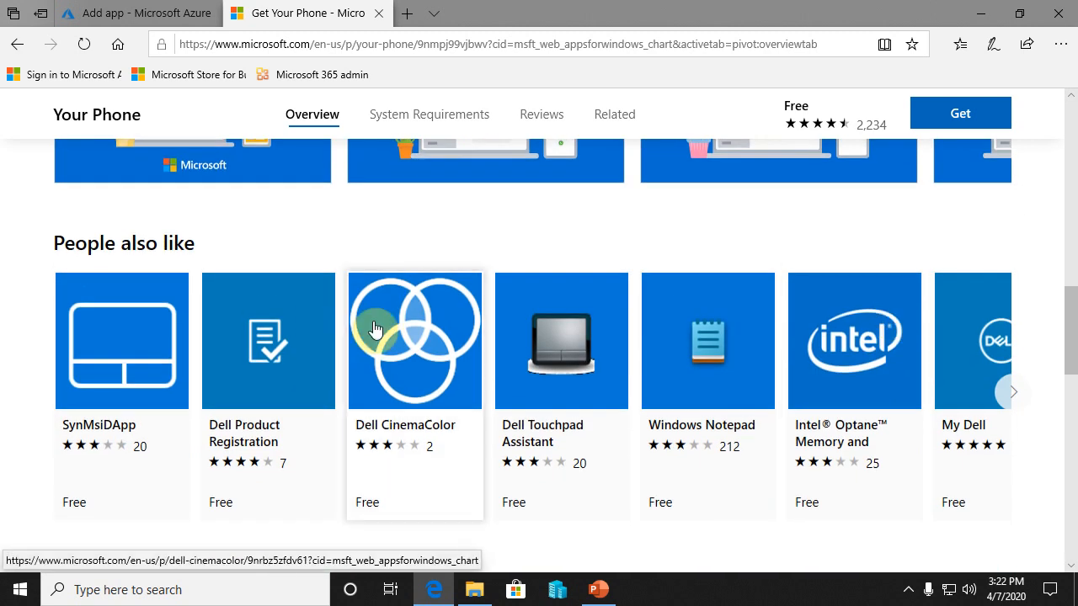
scroll(376, 328, down, 4)
scroll(377, 328, down, 2)
scroll(376, 328, down, 1)
scroll(373, 312, down, 1)
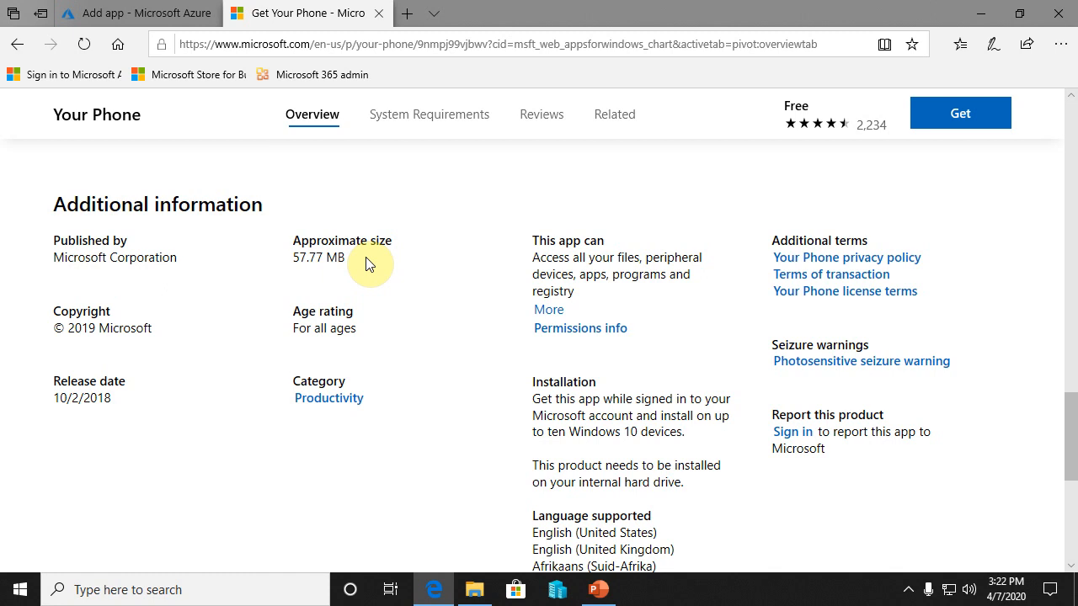
- Enter Microsoft as the publisher in the Add app form
mouse_move(146, 18)
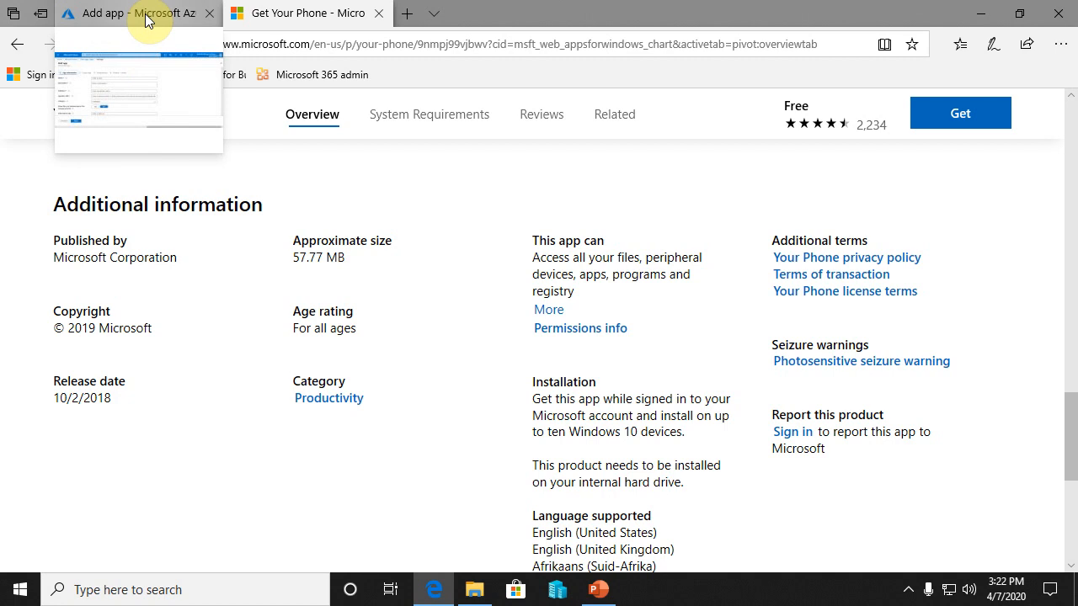
click(146, 18)
scroll(493, 457, down, 1)
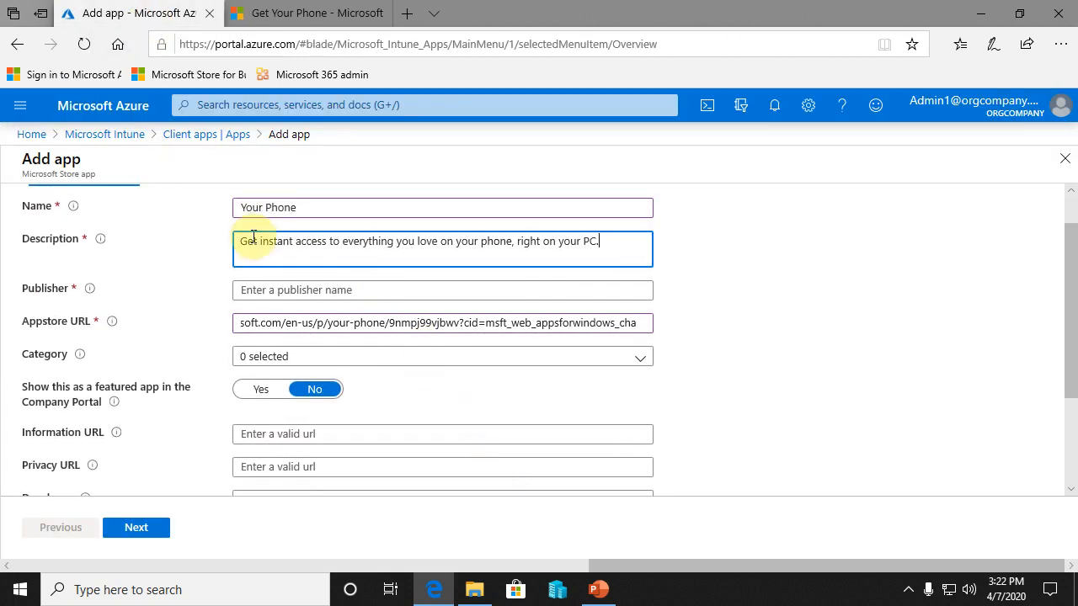
click(257, 290)
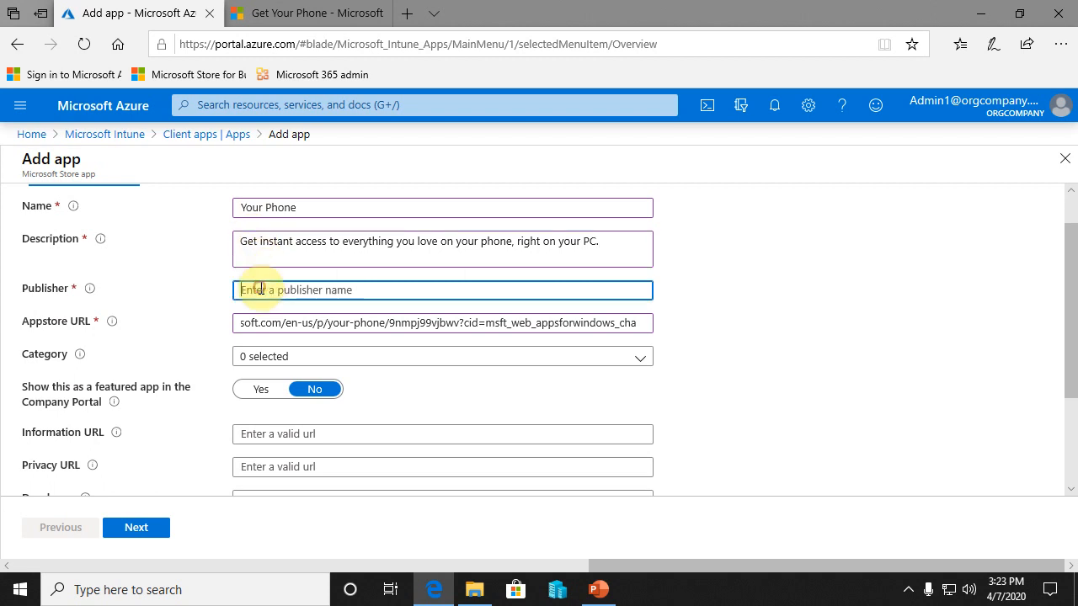
text(M)
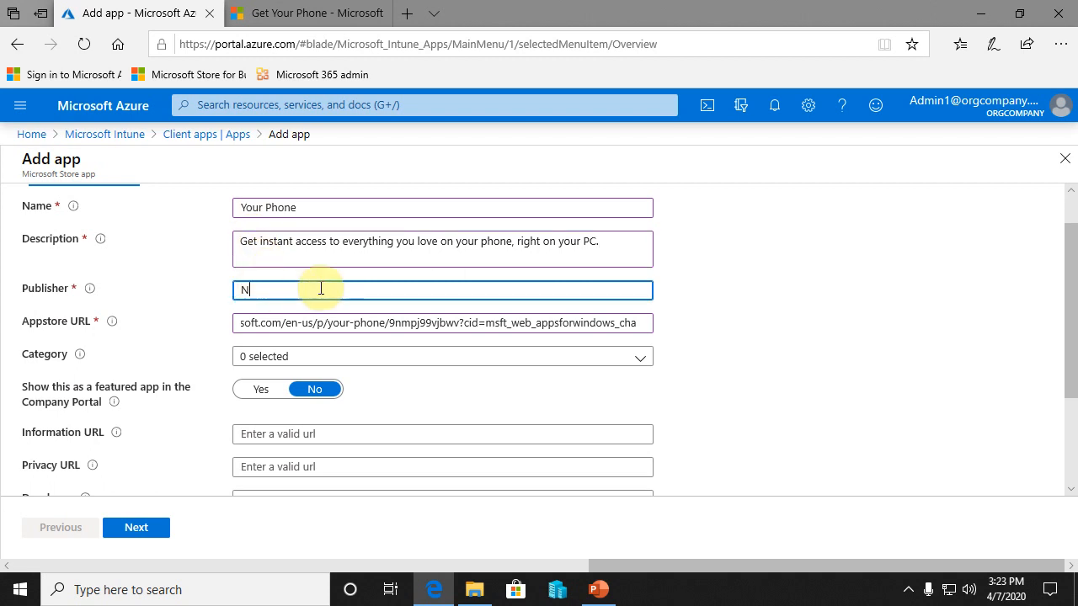
key(BackSpace)
text(Microsoft)
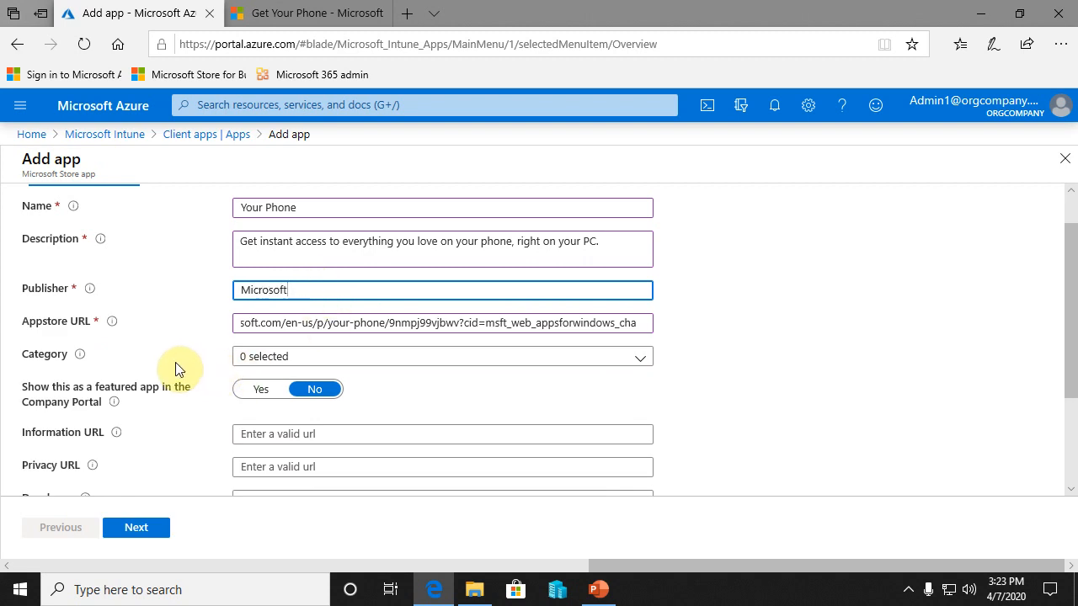
- Set the app's category to Collaboration & Social and show it as a featured app in the Company Portal
click(289, 359)
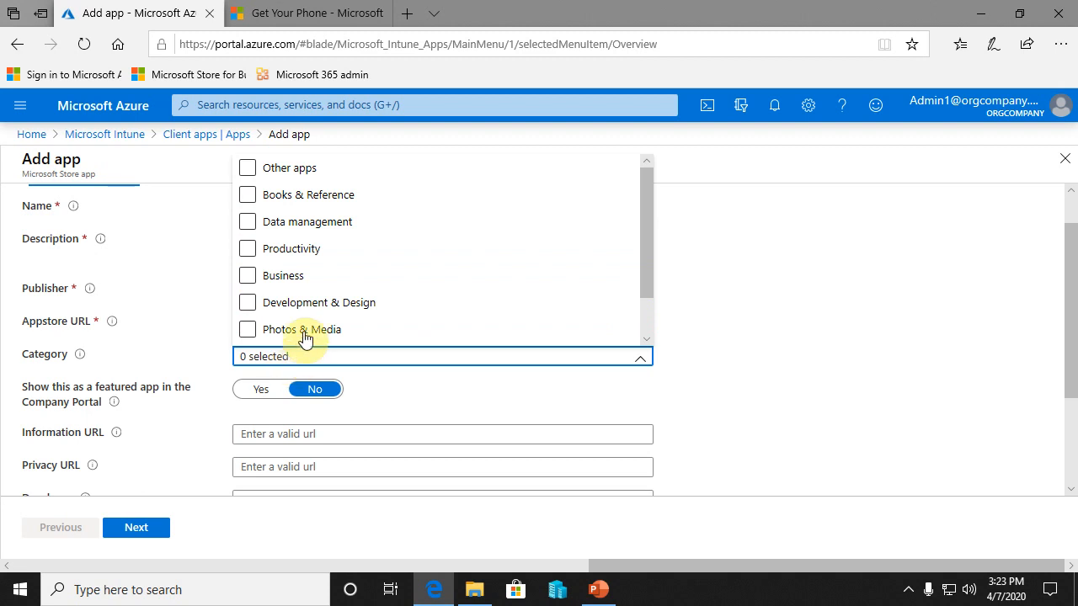
click(335, 277)
scroll(337, 279, down, 2)
scroll(337, 278, up, 2)
scroll(336, 279, down, 2)
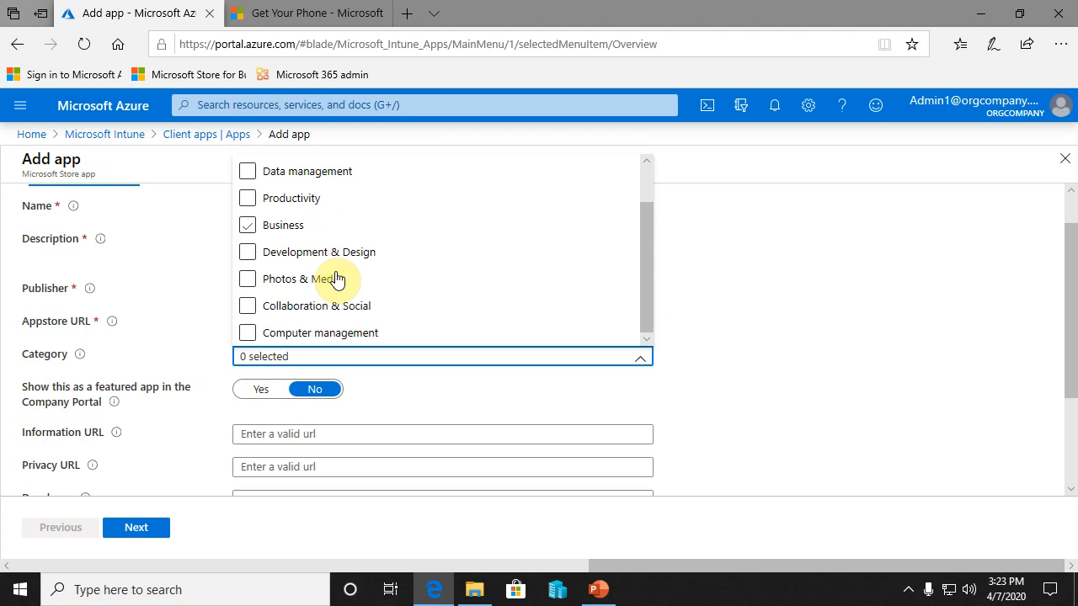
click(444, 313)
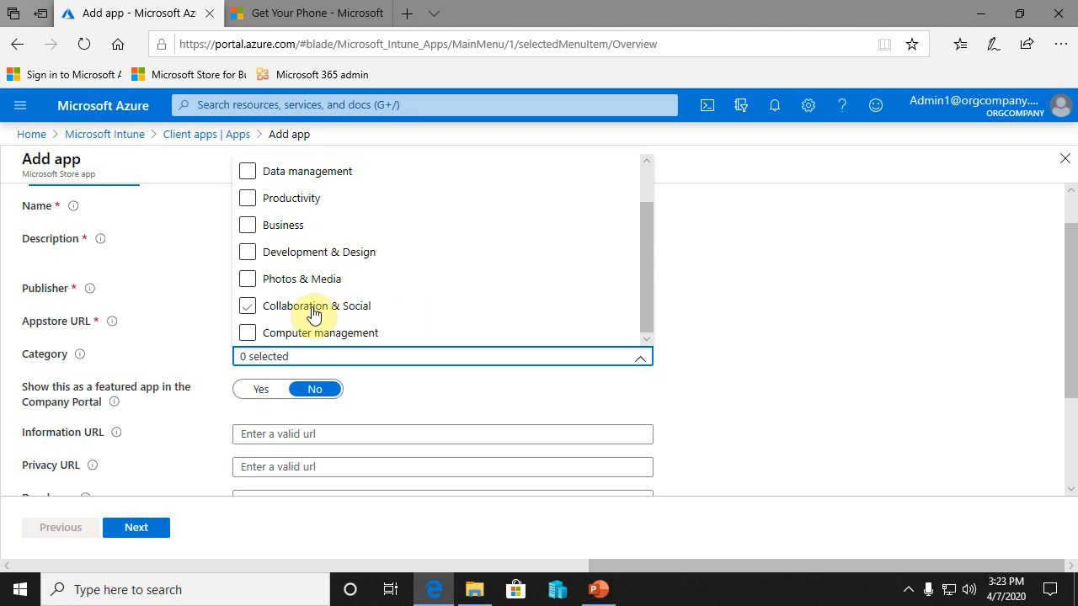
click(248, 308)
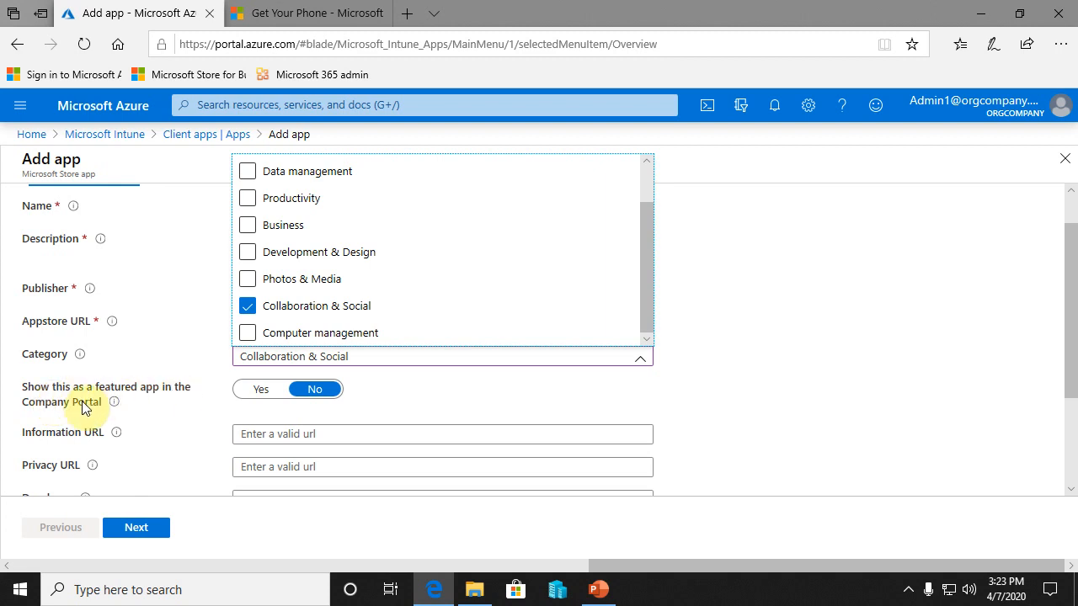
click(258, 391)
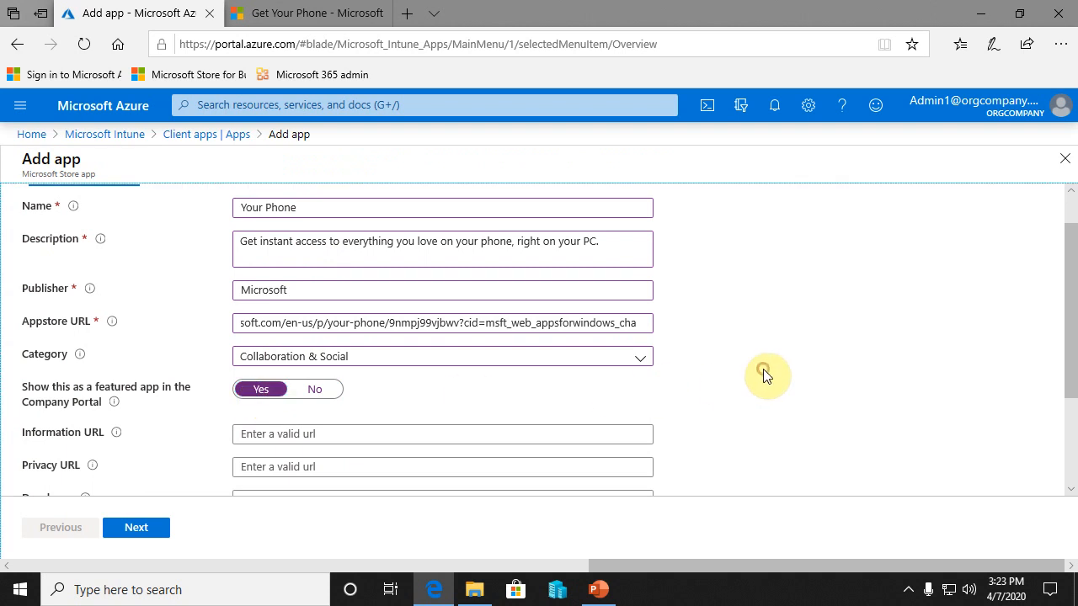
- Review the form's optional URL fields against the store page's additional information, and read the help for the Logo field
scroll(763, 375, down, 3)
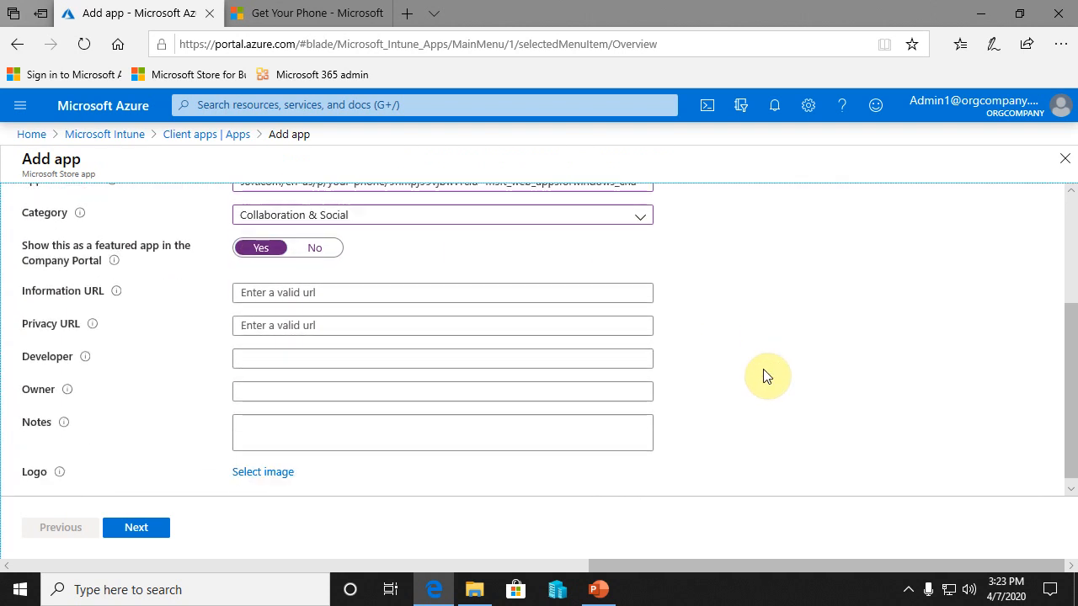
scroll(768, 375, down, 1)
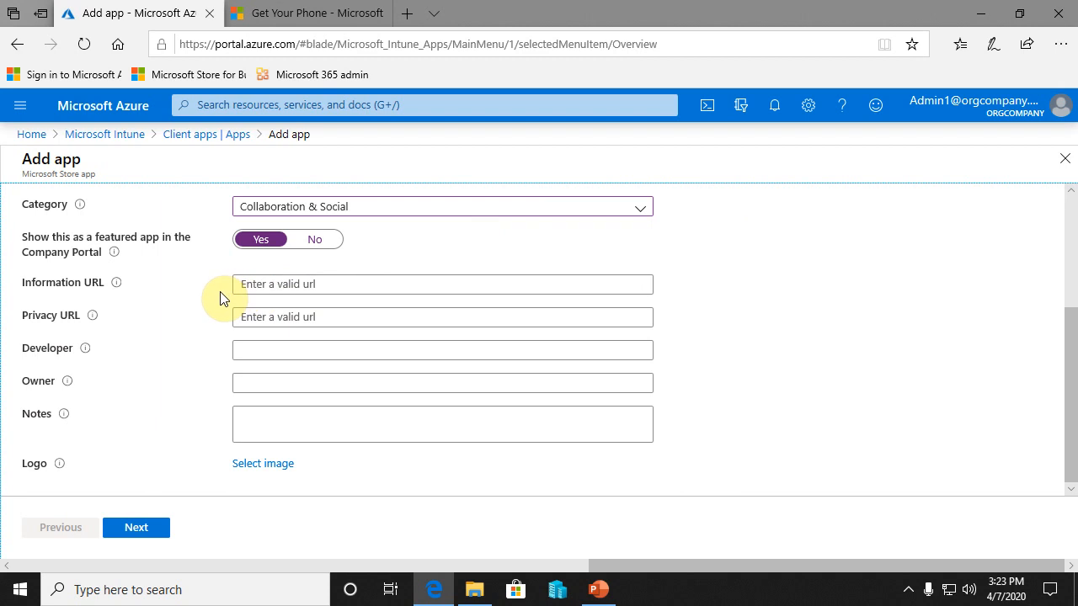
click(358, 287)
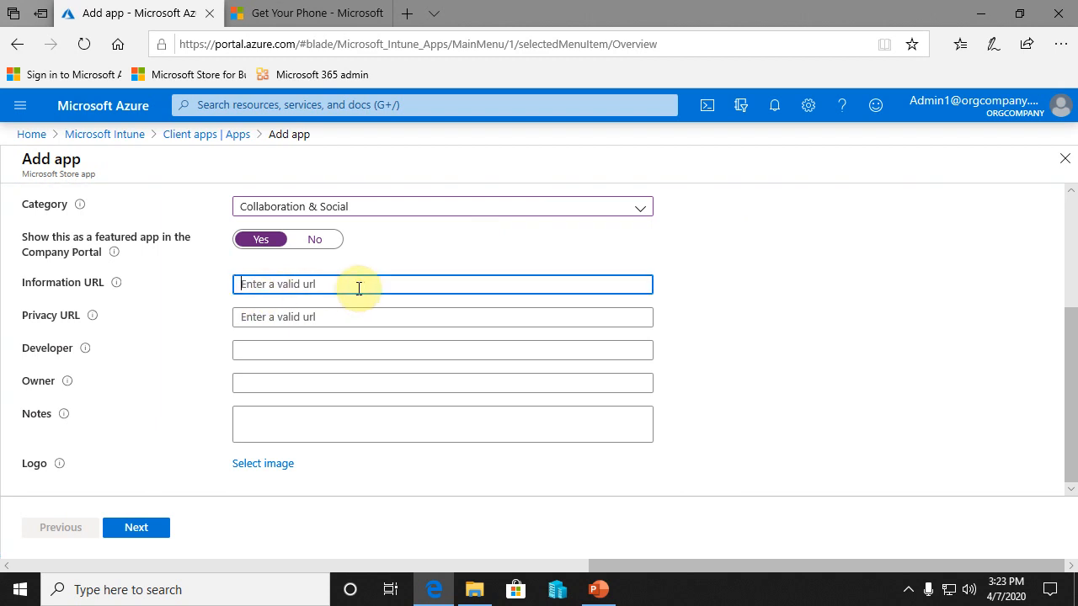
click(287, 15)
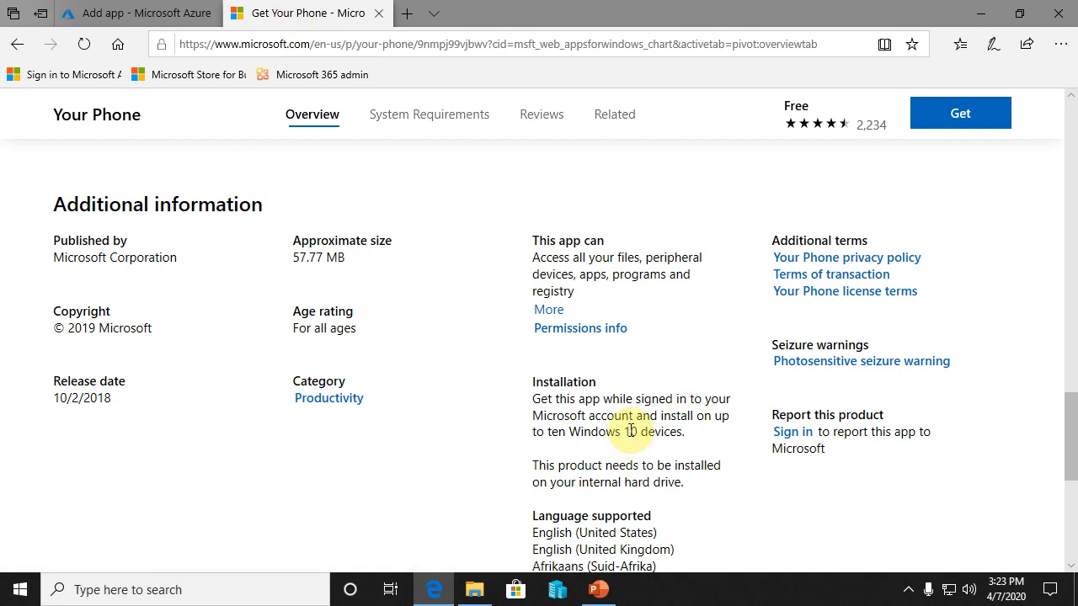
click(140, 13)
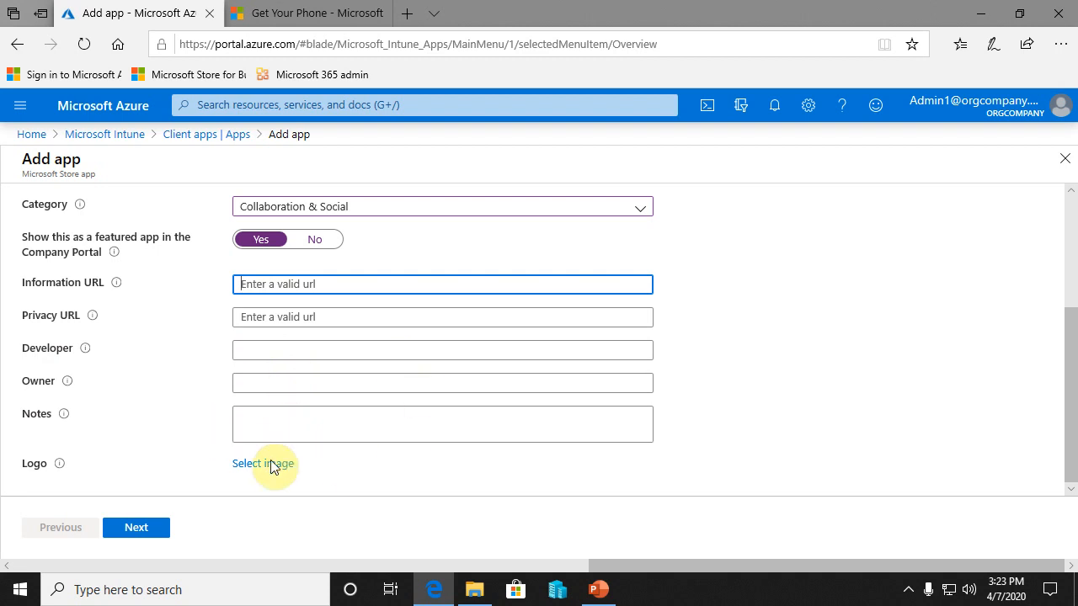
mouse_move(64, 468)
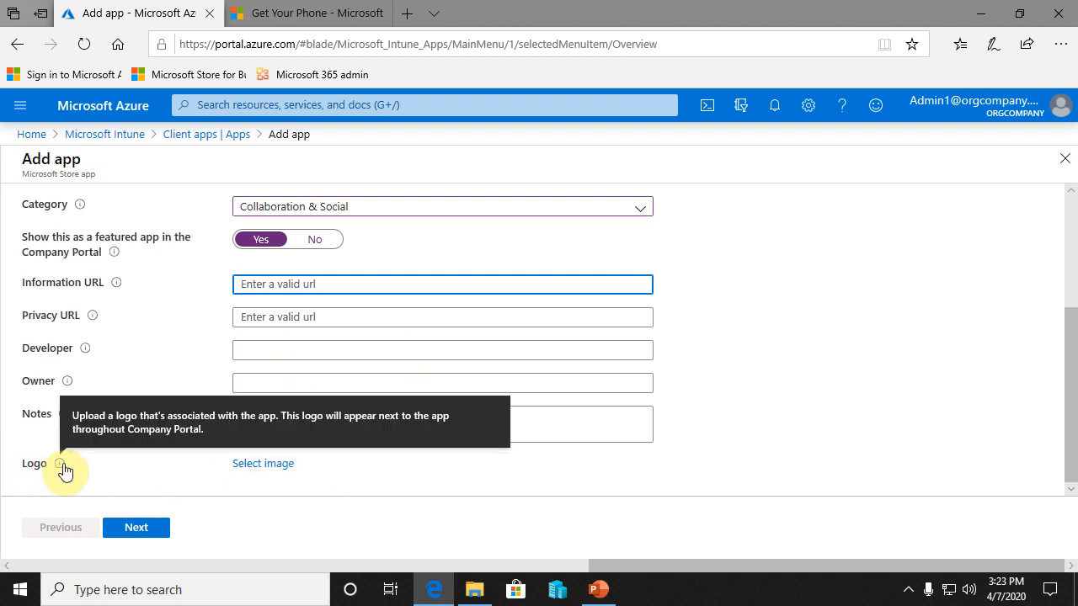
- Return to the Your Phone store page and bring the app's logo picture into view
click(303, 15)
scroll(399, 335, up, 15)
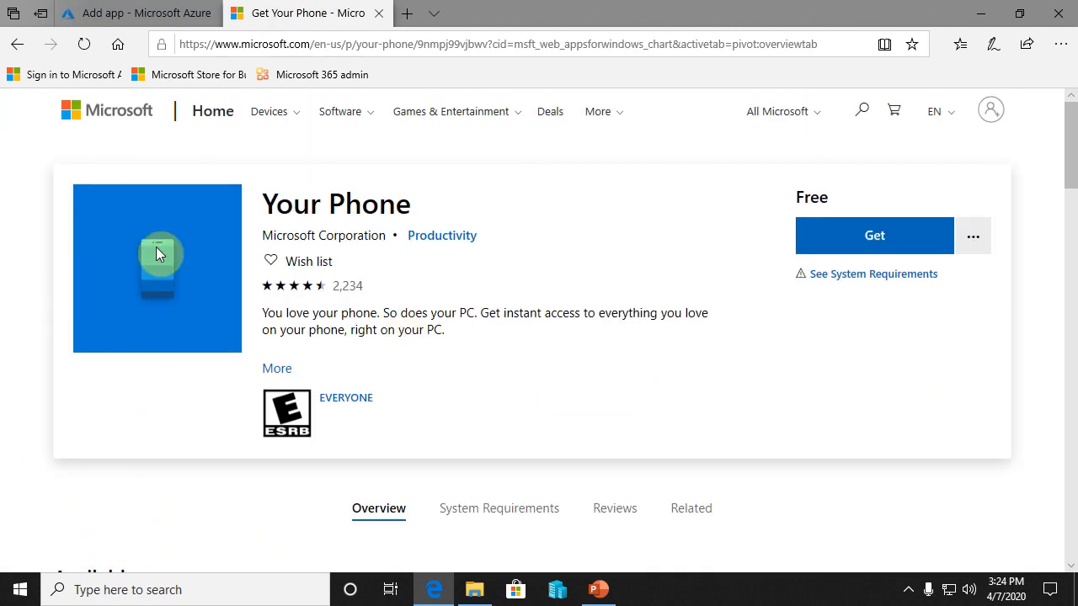
right_click(159, 252)
click(179, 264)
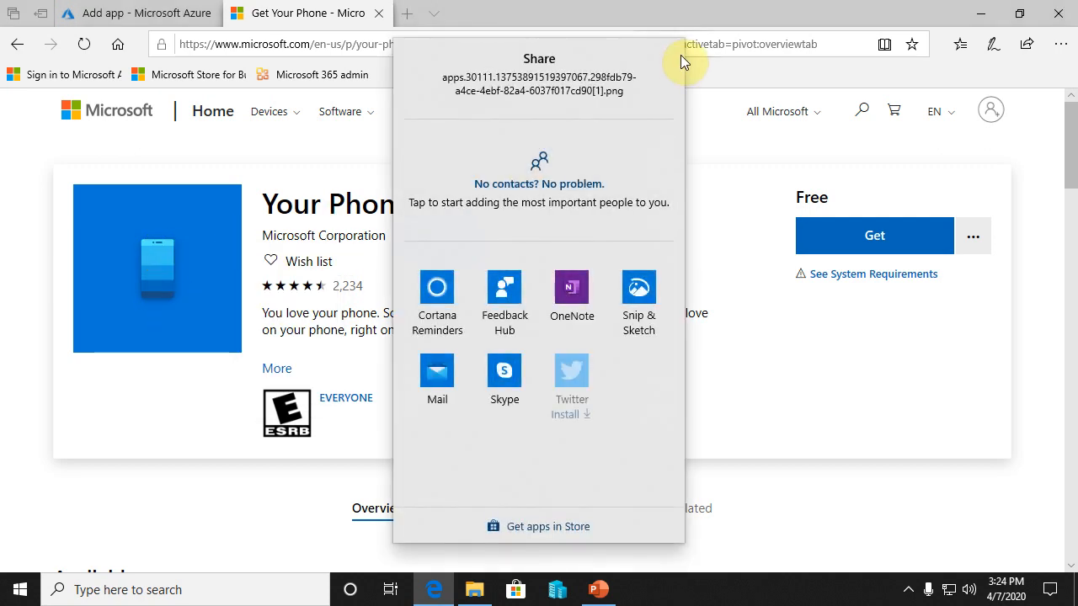
click(716, 71)
- Save the Your Phone logo picture as a PNG file on the Desktop under its suggested name
right_click(145, 253)
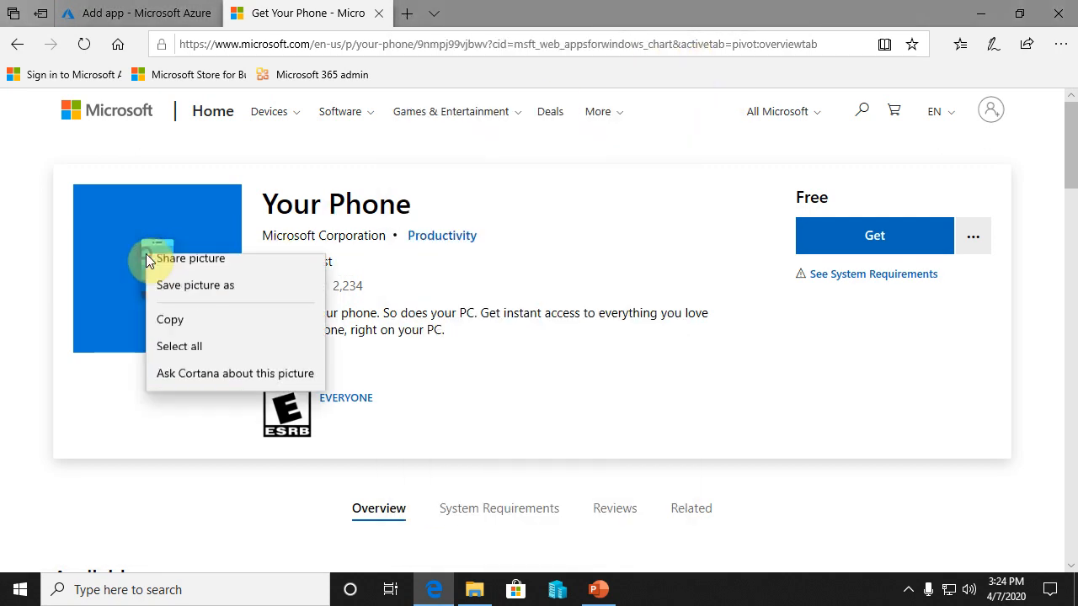
click(191, 303)
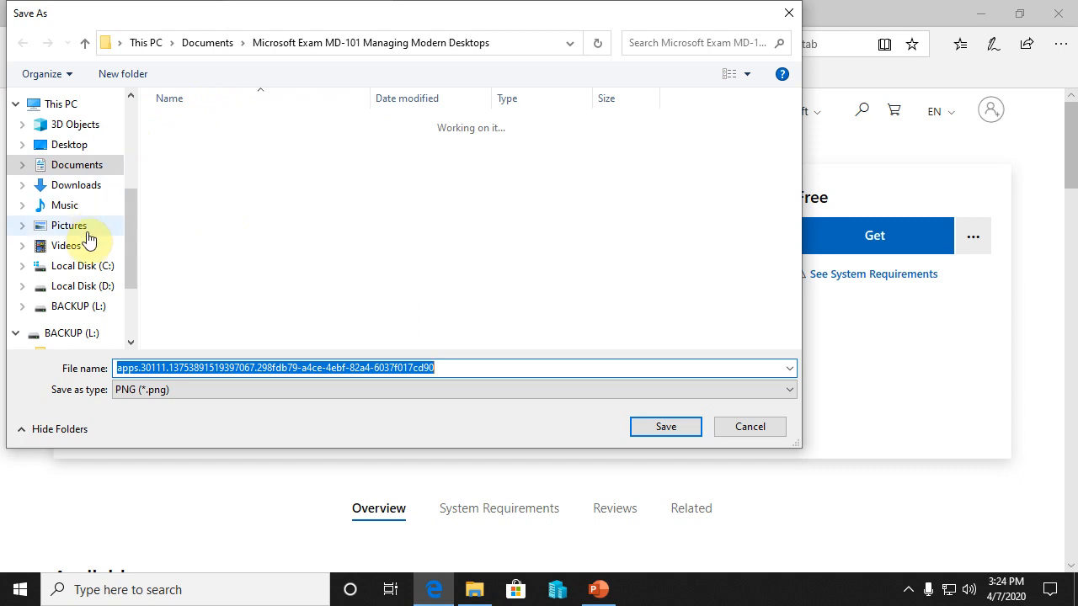
click(73, 149)
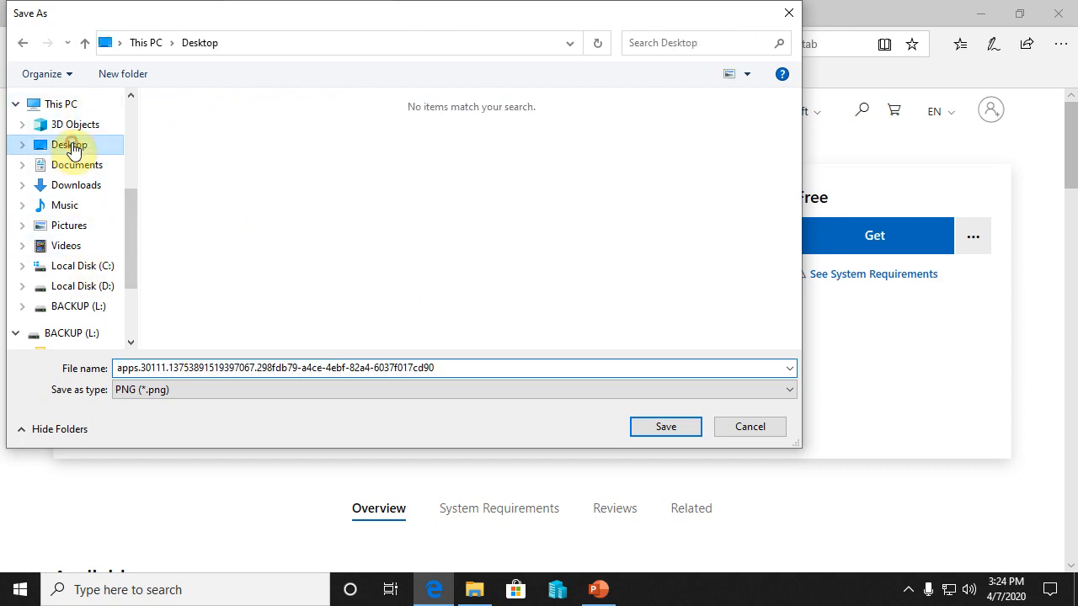
click(633, 428)
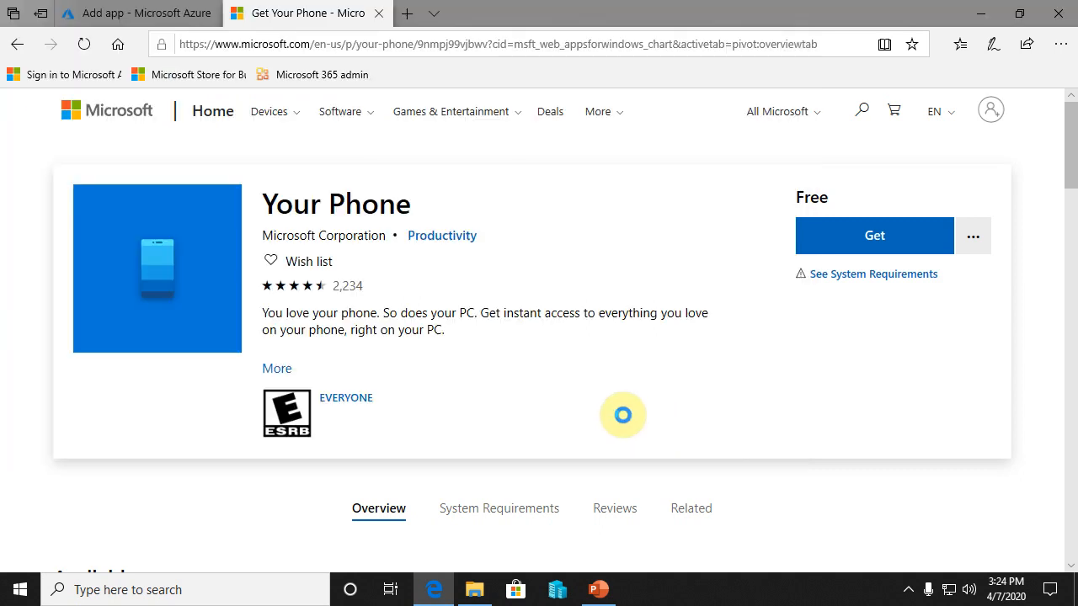
- In the Add app form, set the saved logo picture from the Desktop as the app's logo
click(138, 15)
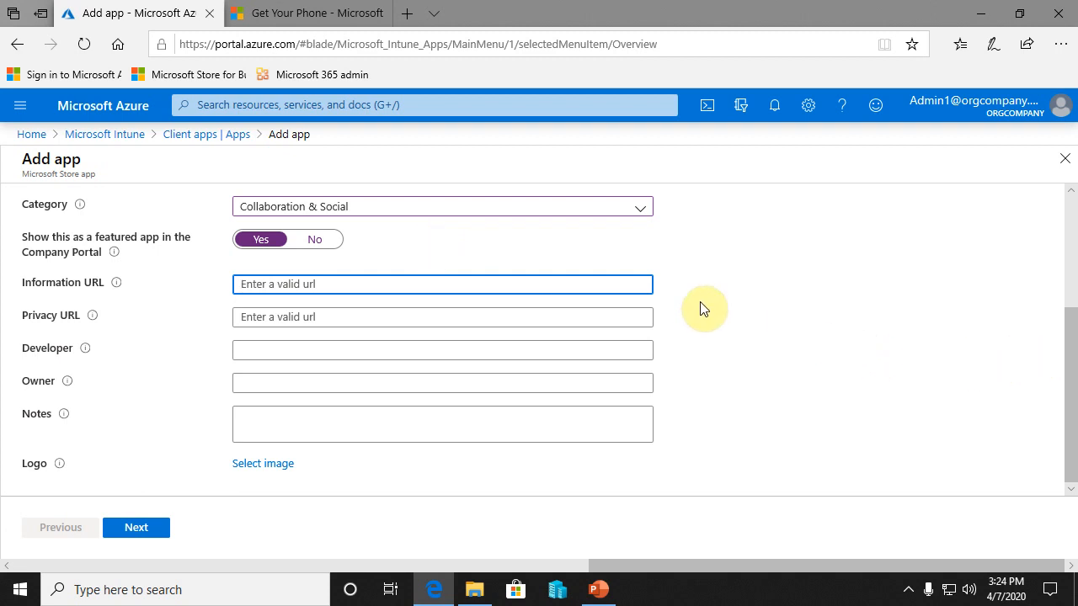
click(261, 465)
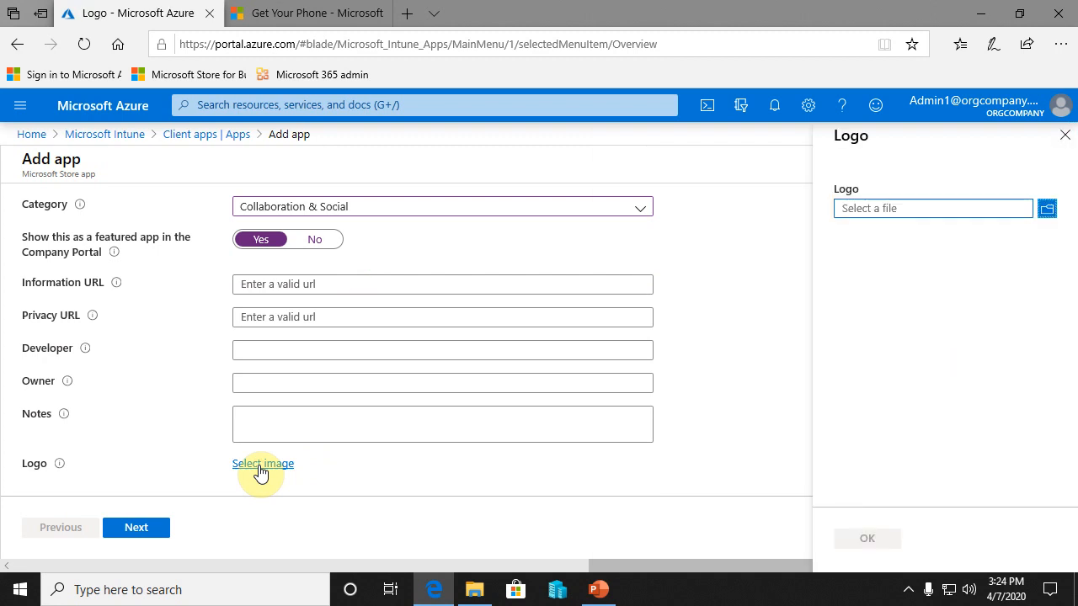
click(1043, 208)
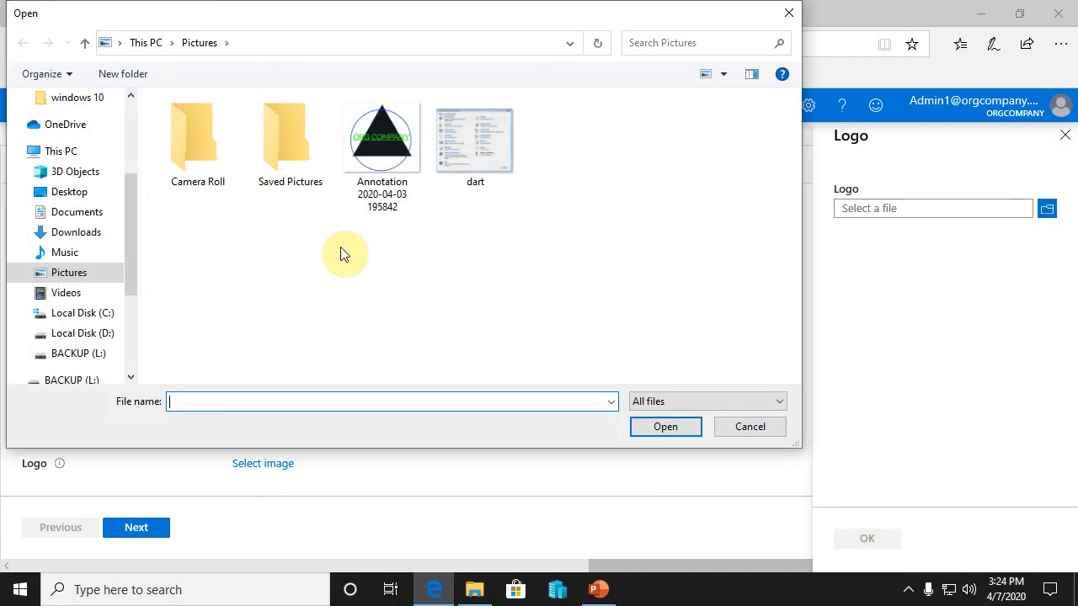
click(67, 194)
double_click(195, 149)
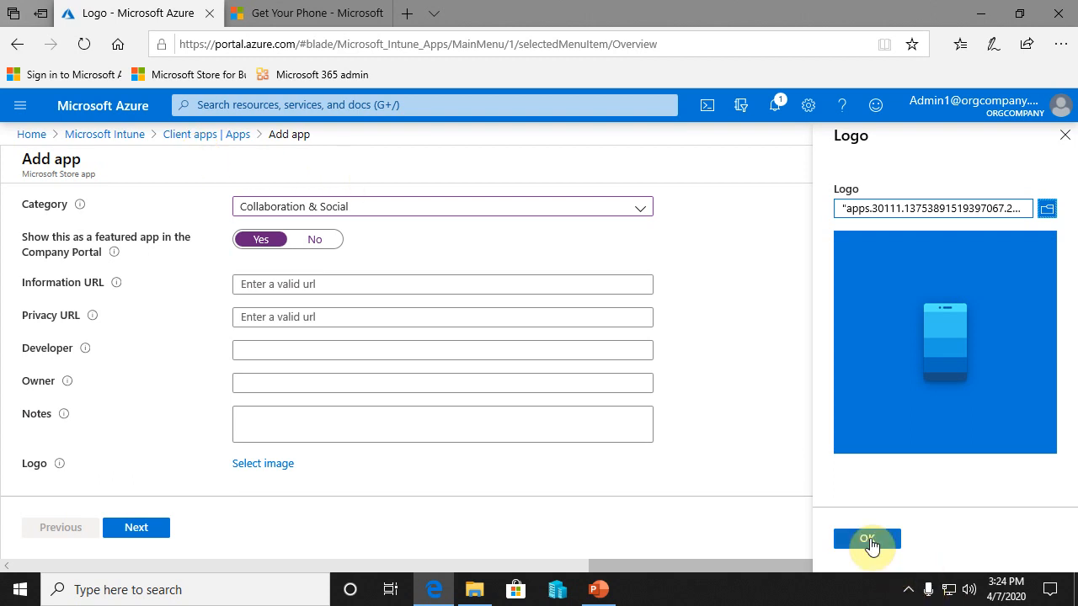
click(870, 542)
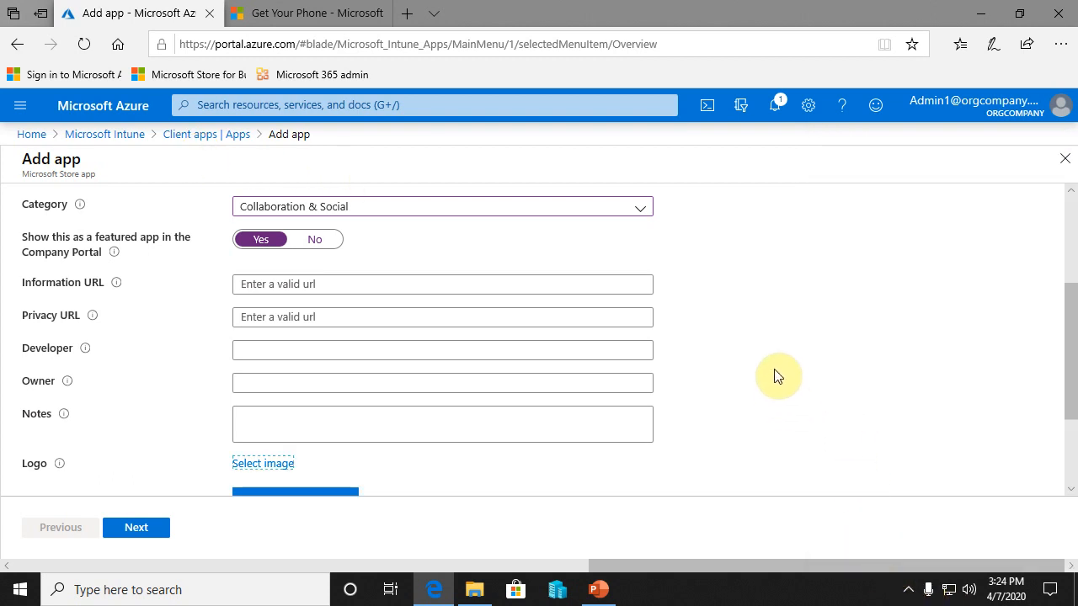
- Check the completed app information and continue to Assignments without adding any scope tags
scroll(777, 375, down, 3)
scroll(777, 375, up, 5)
scroll(777, 374, down, 6)
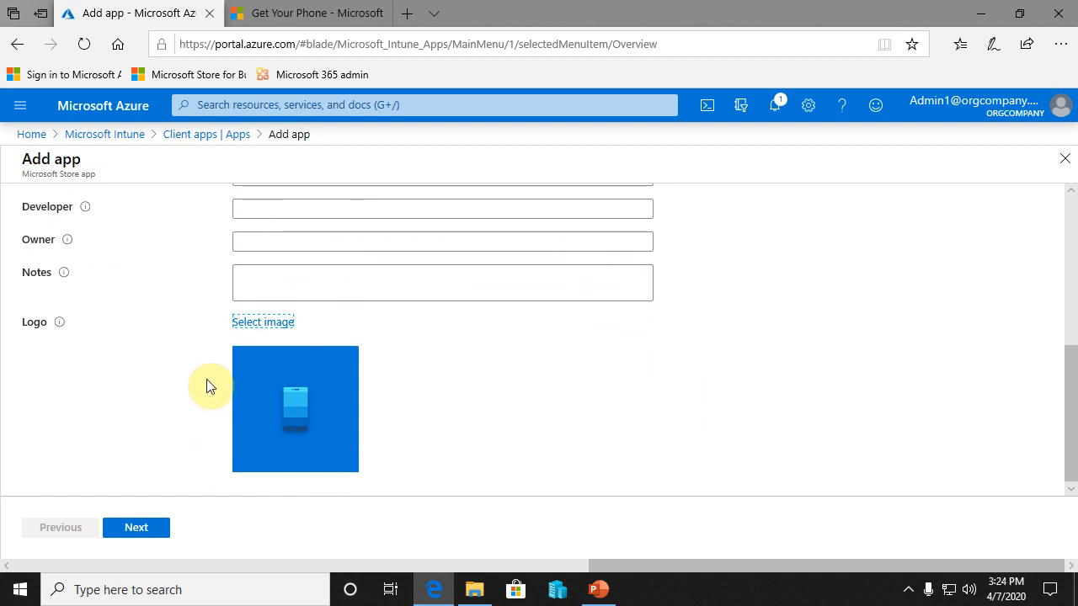
click(132, 531)
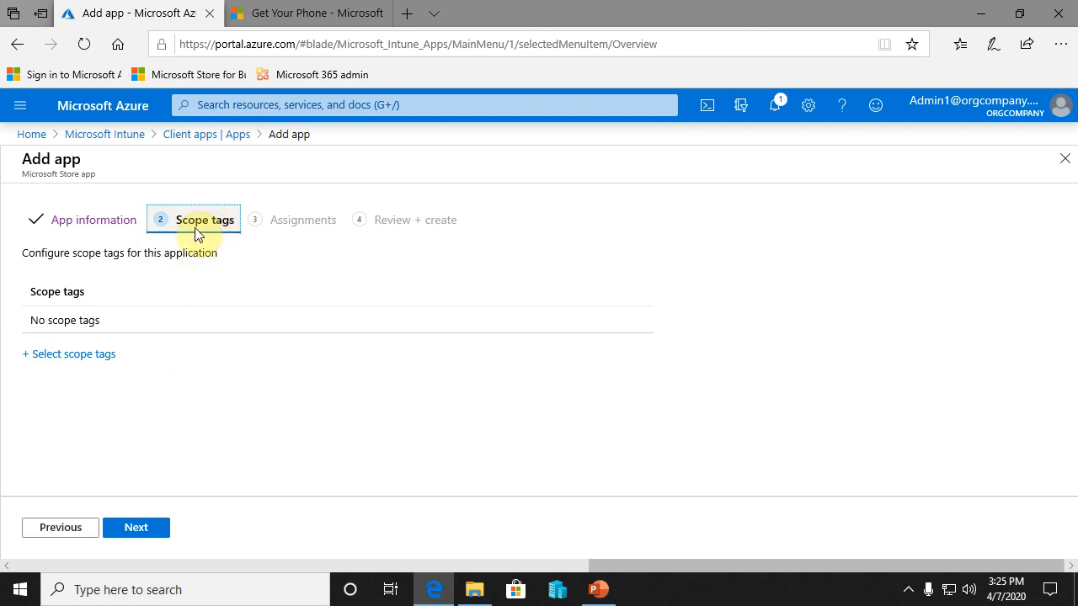
click(139, 529)
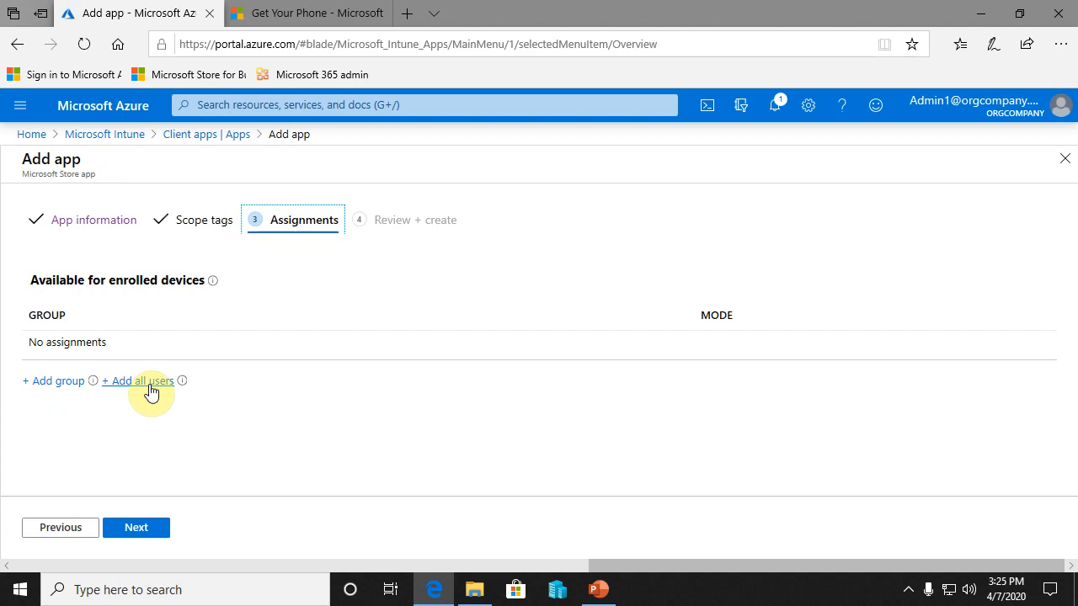
- Make the app available for enrolled devices in the OrgCompany Desktop Computers group and create the app
click(36, 387)
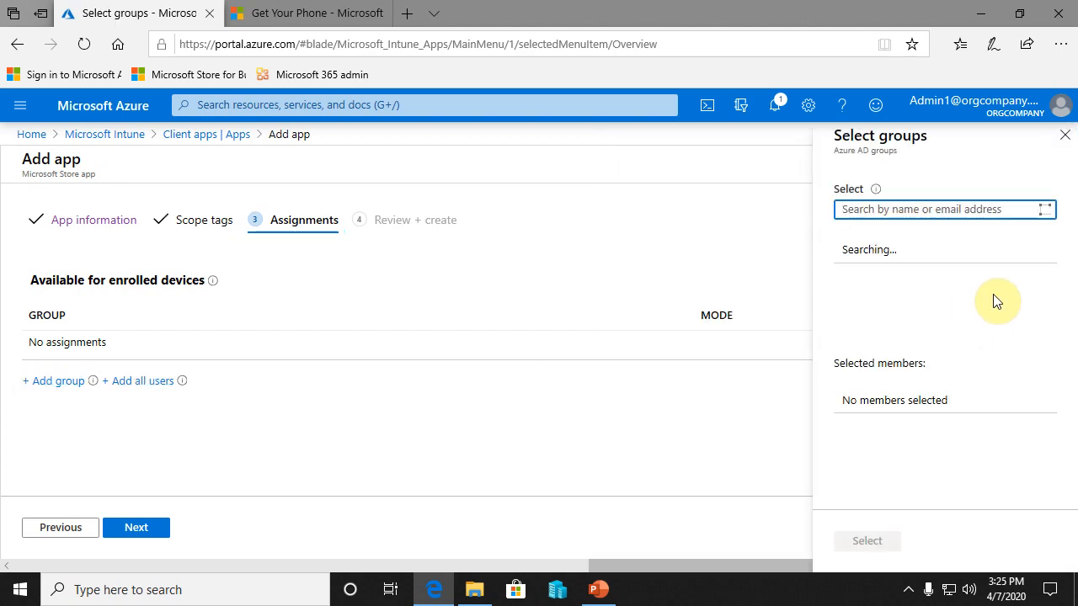
scroll(1018, 291, down, 5)
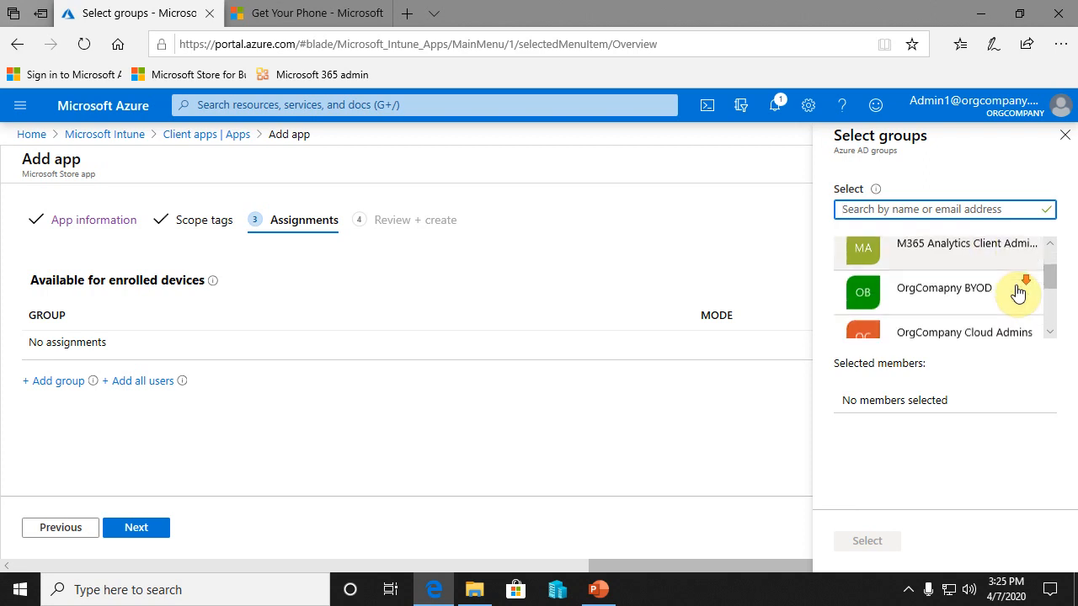
scroll(1018, 292, down, 1)
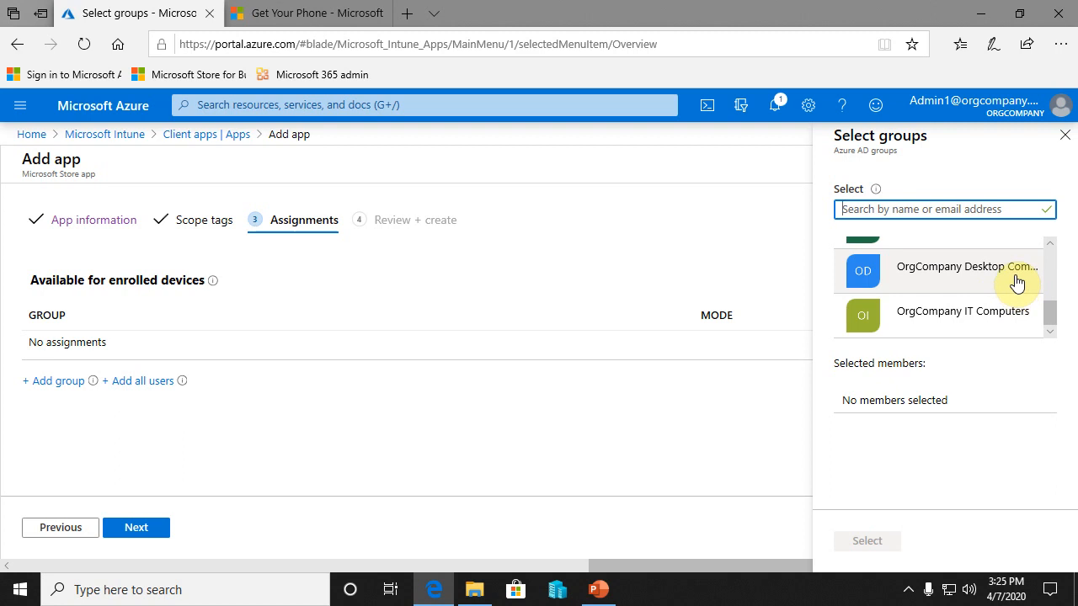
click(1014, 280)
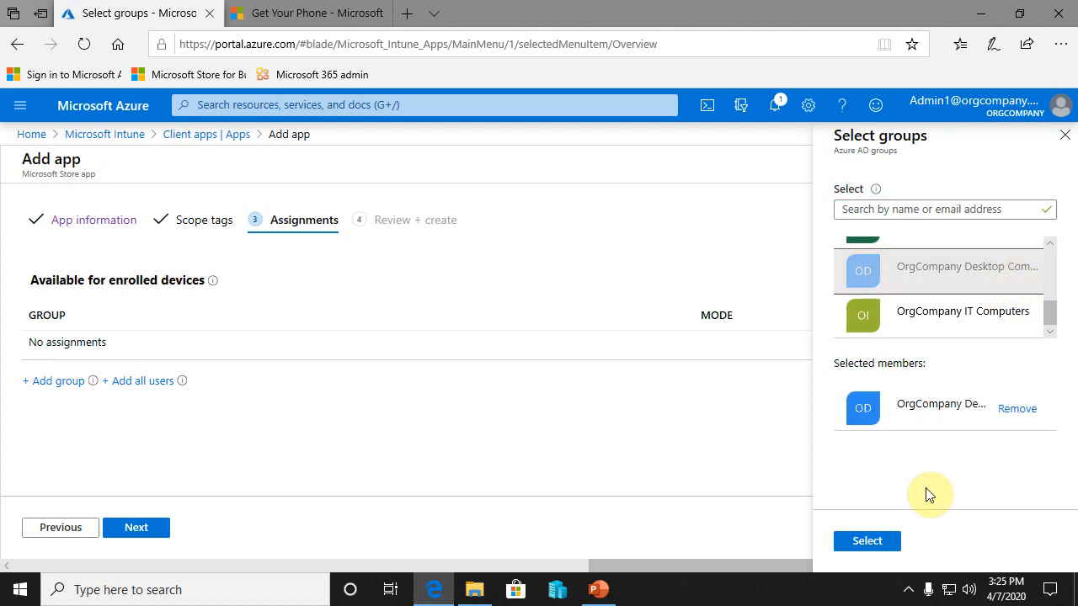
click(864, 545)
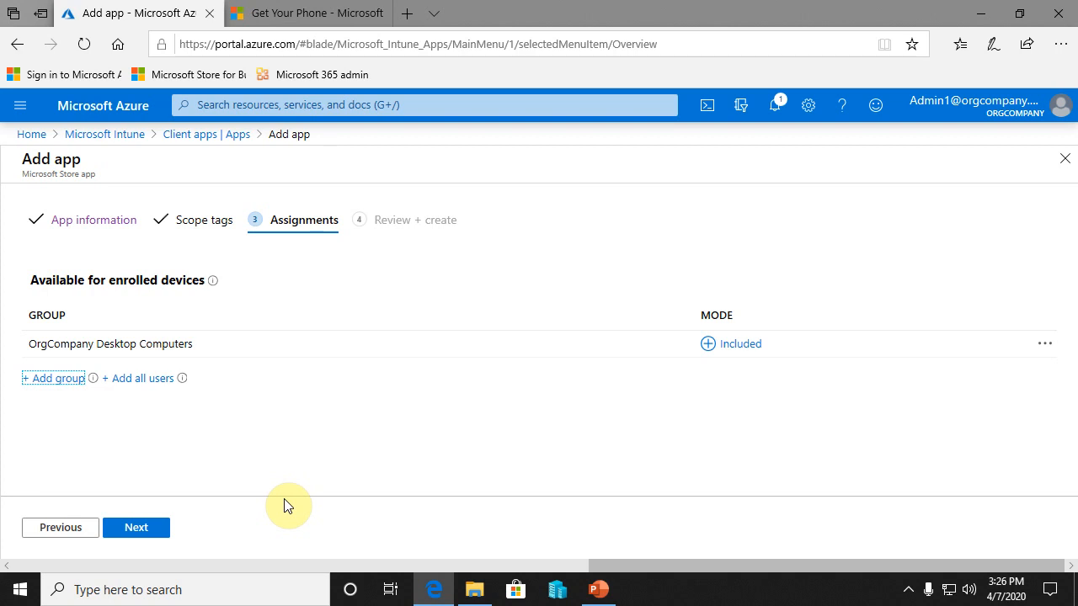
click(141, 527)
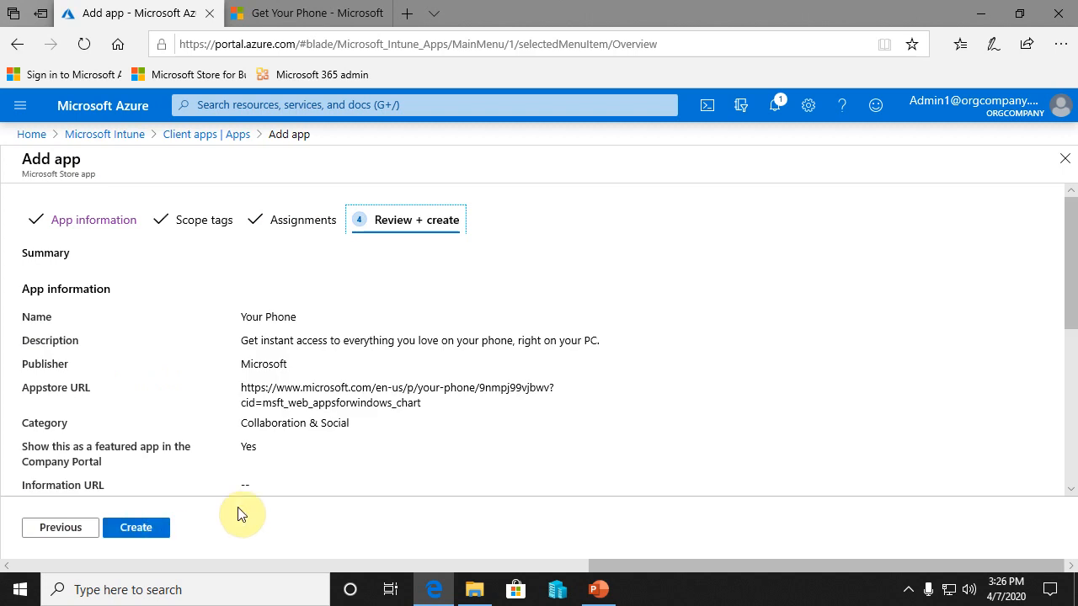
click(138, 528)
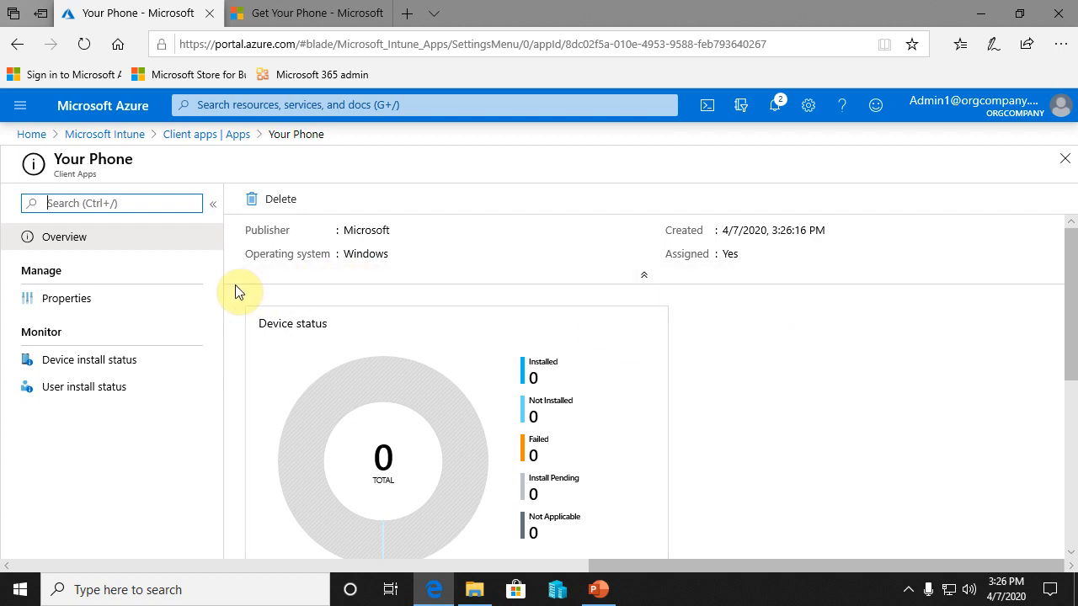
- Examine the device status chart on the overview page of the new Your Phone app
click(345, 274)
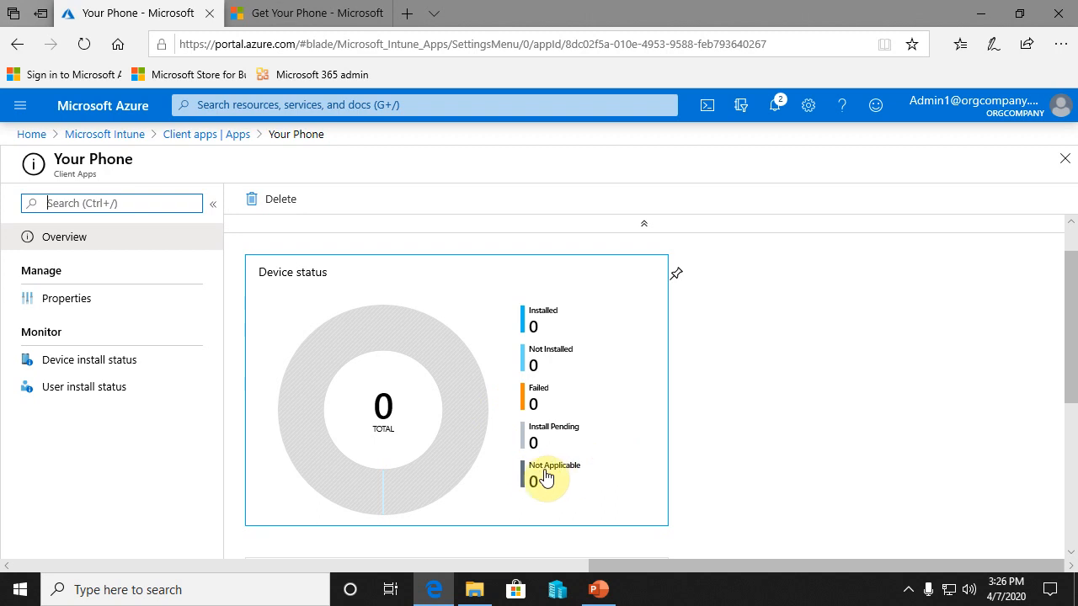
click(481, 427)
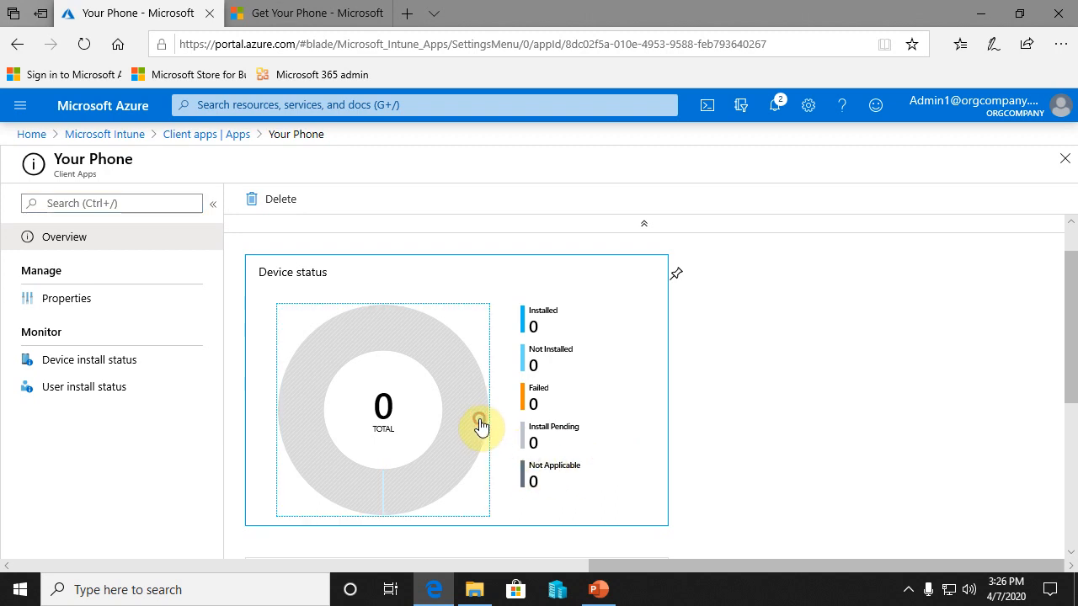
- Open the Kali Linux (Online) client app and examine its overview, including the device status and the users behind the user status chart
click(525, 389)
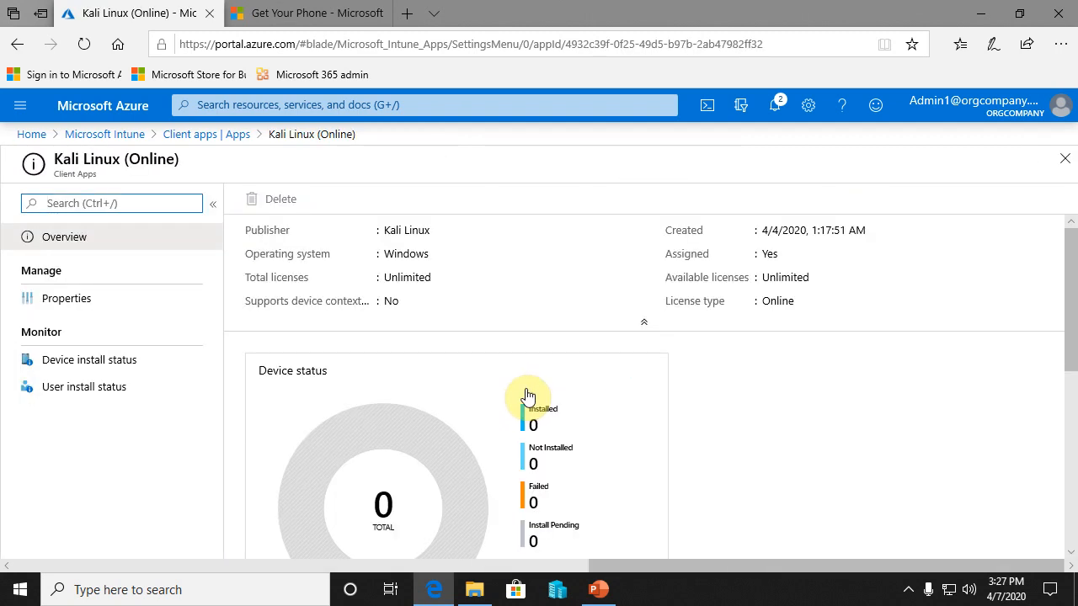
scroll(716, 370, down, 3)
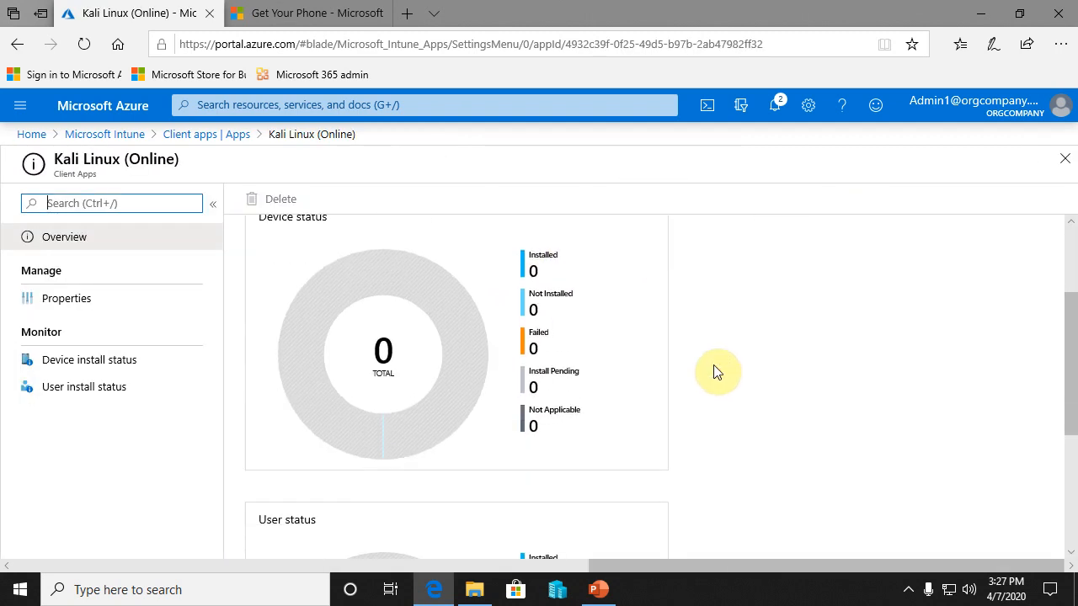
scroll(716, 370, down, 2)
scroll(715, 371, up, 2)
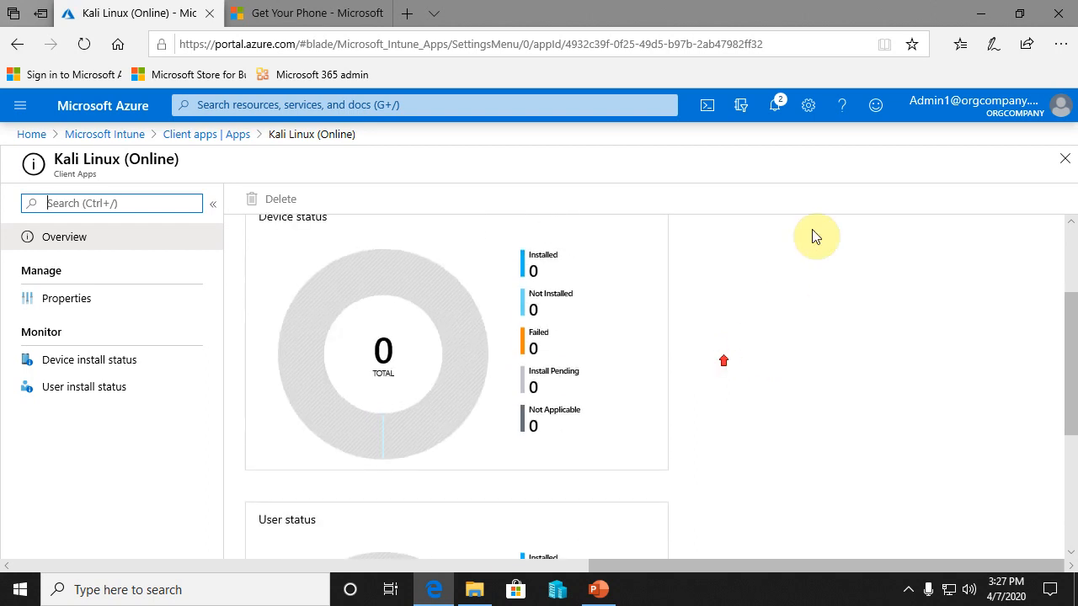
scroll(890, 354, up, 2)
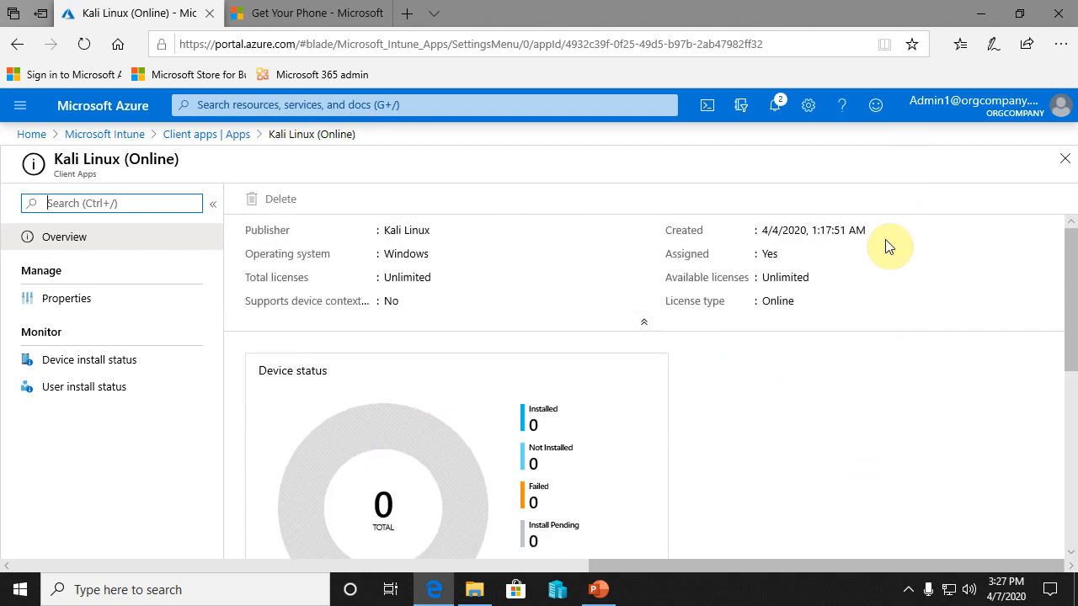
scroll(898, 378, down, 3)
scroll(900, 357, down, 3)
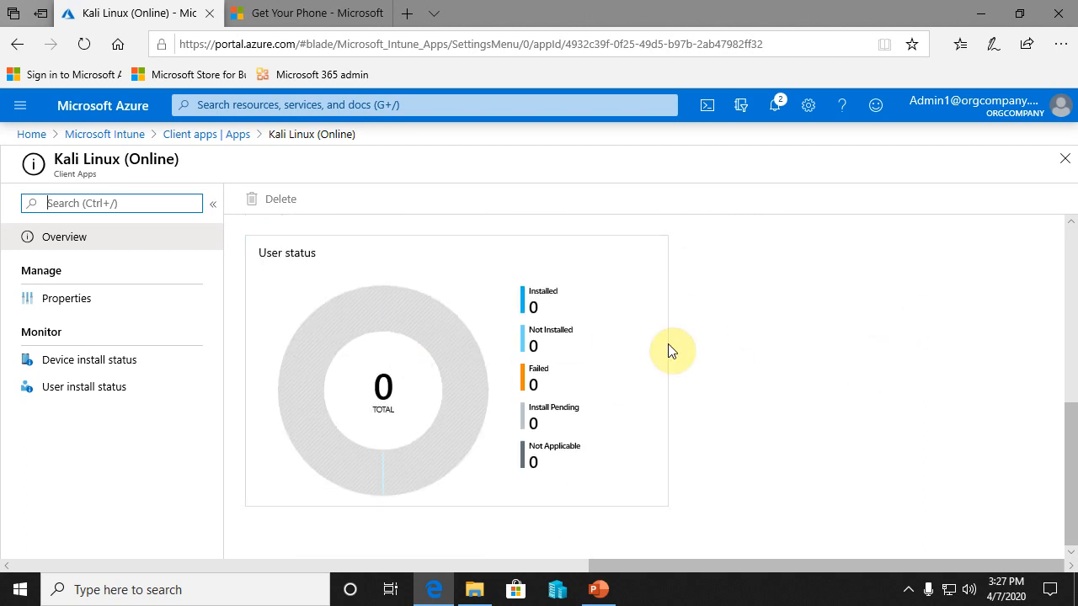
click(561, 357)
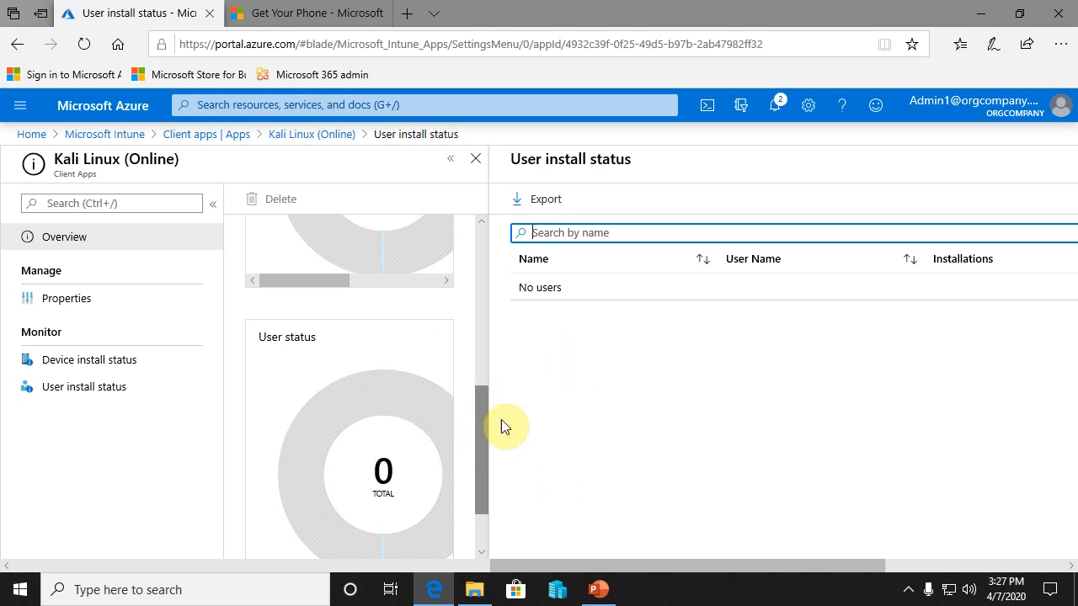
drag(481, 425, 482, 250)
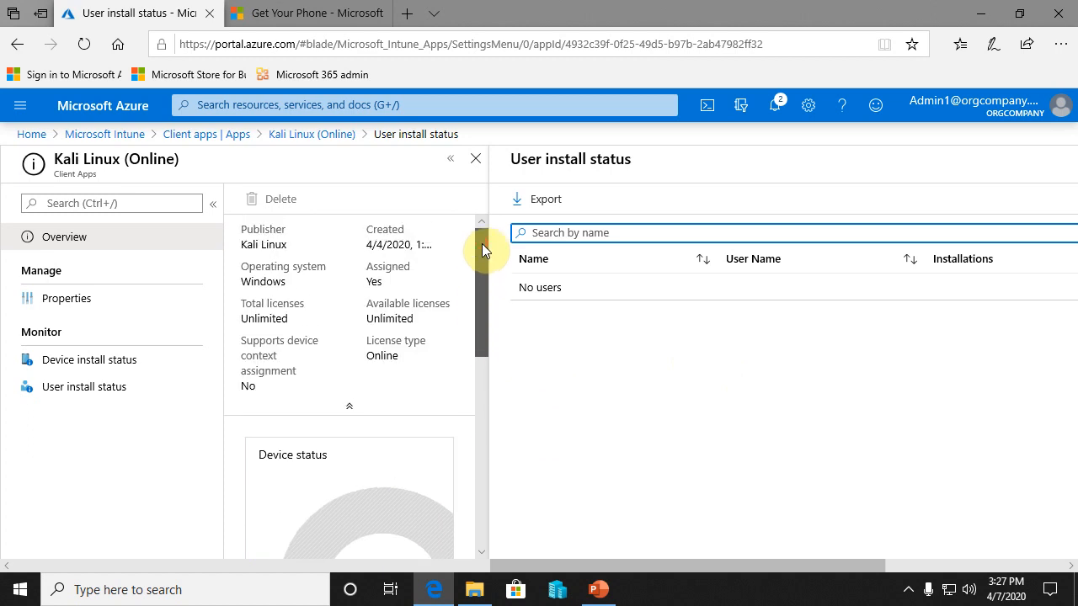
- Look through the properties, device install status and user install status of Kali Linux (Online)
click(77, 306)
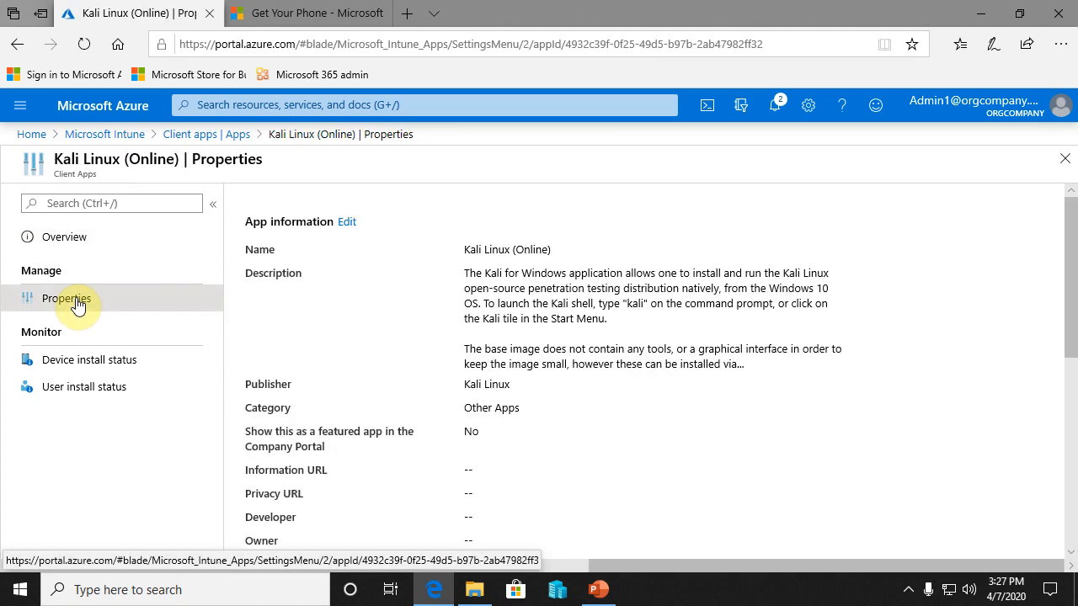
scroll(517, 328, down, 2)
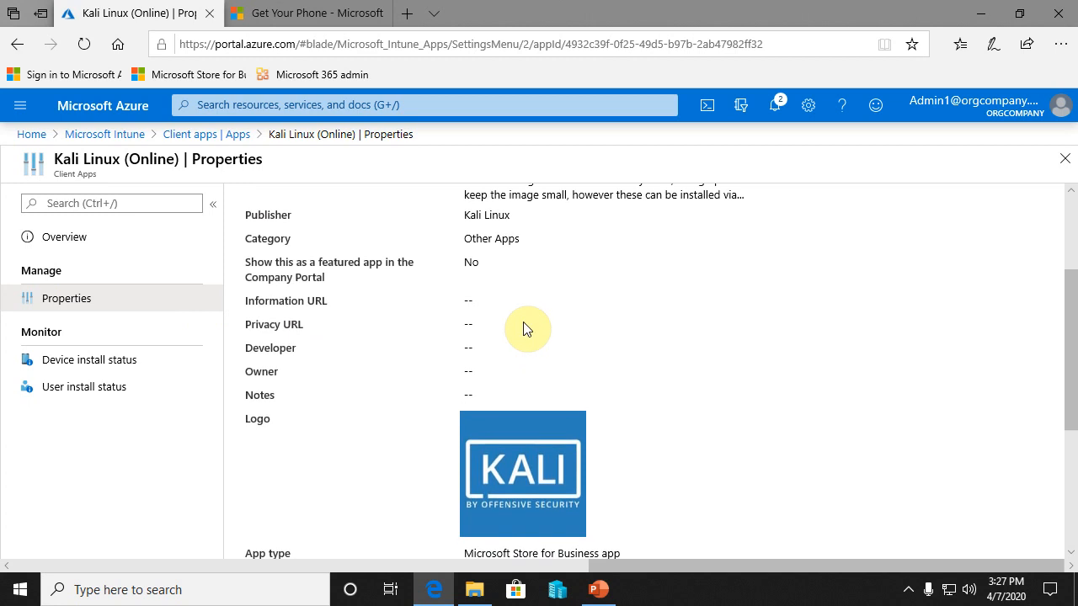
scroll(522, 328, up, 2)
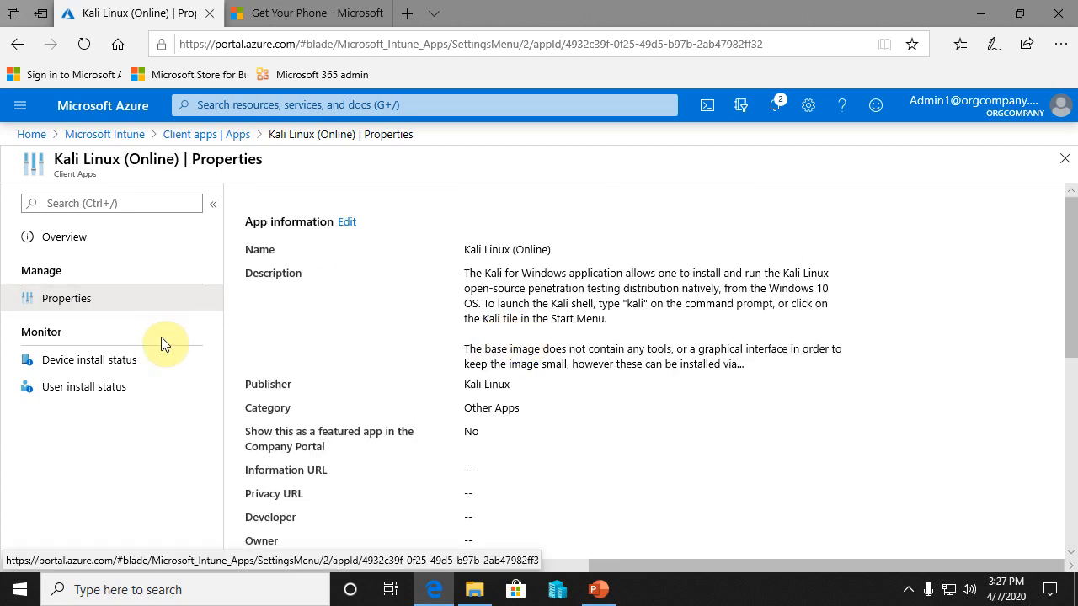
click(124, 368)
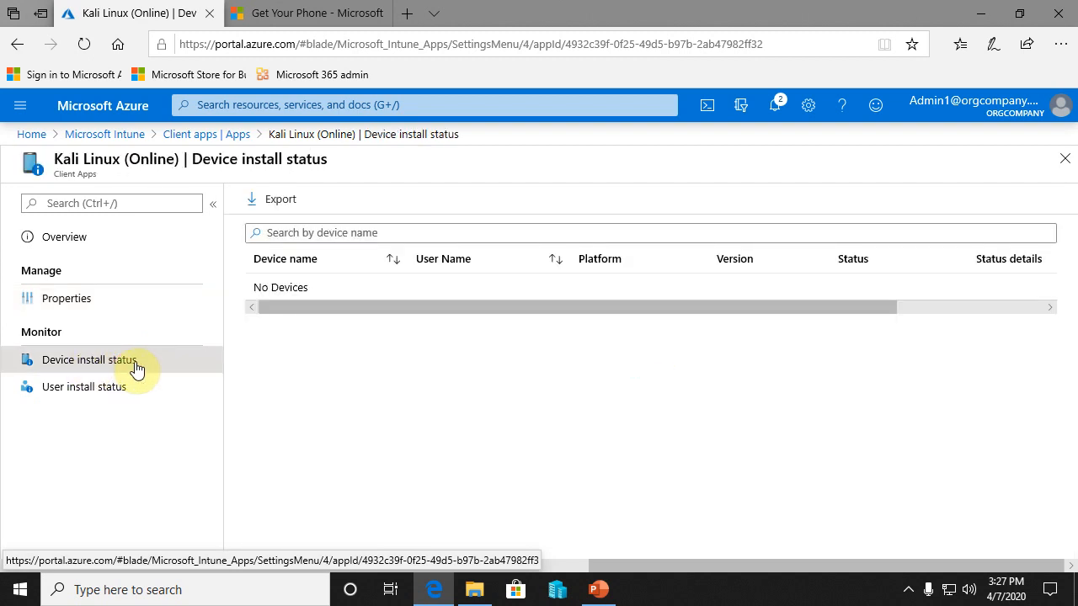
click(103, 390)
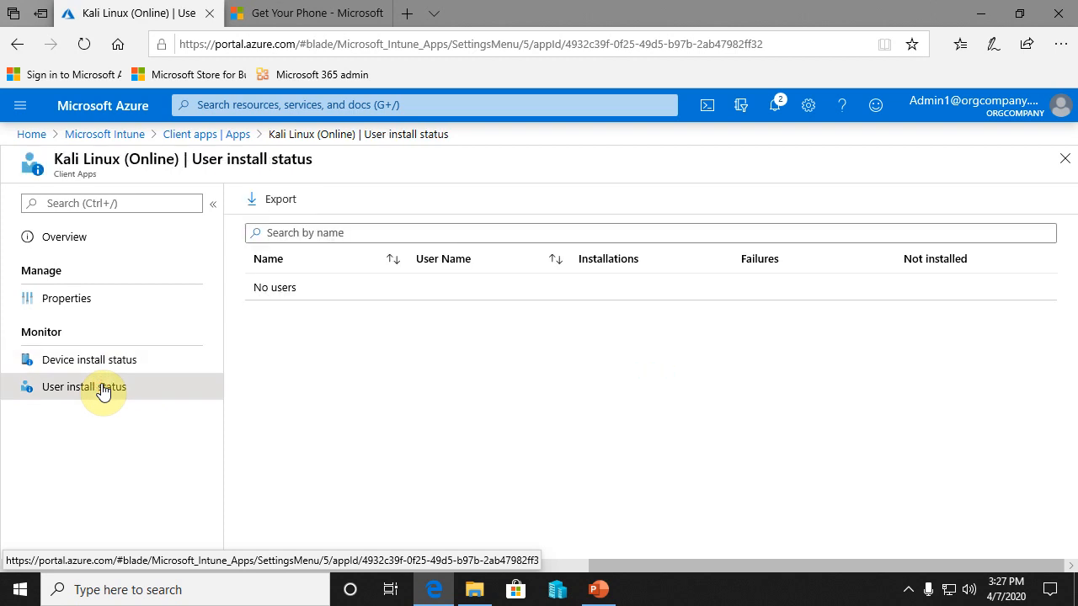
- Open the assignments in Kali Linux (Online)'s properties for editing, view their review summary, and close the Azure portal tab without saving
click(68, 297)
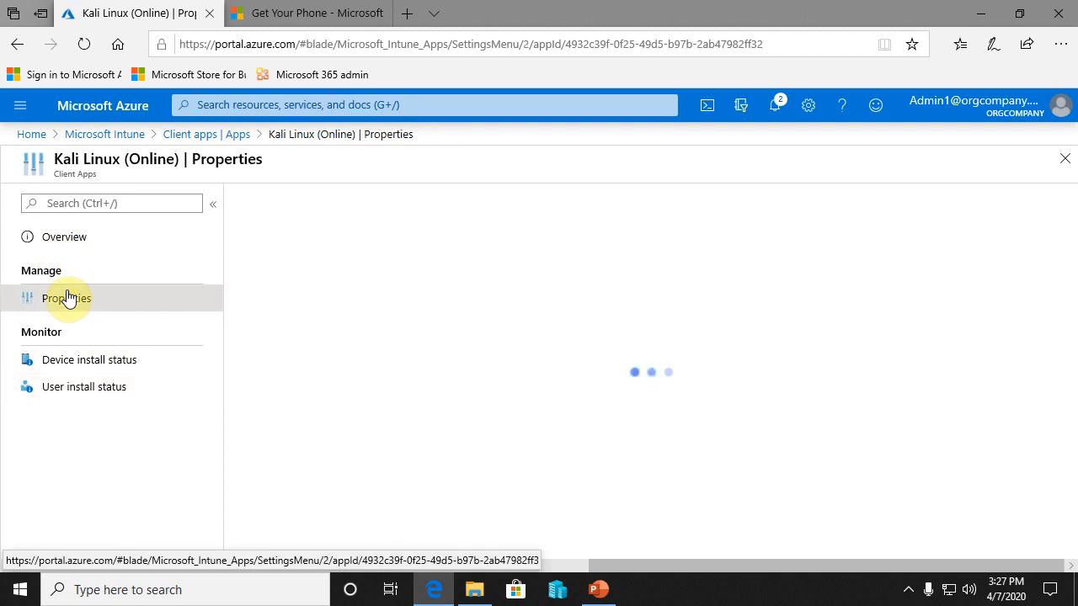
scroll(607, 349, down, 5)
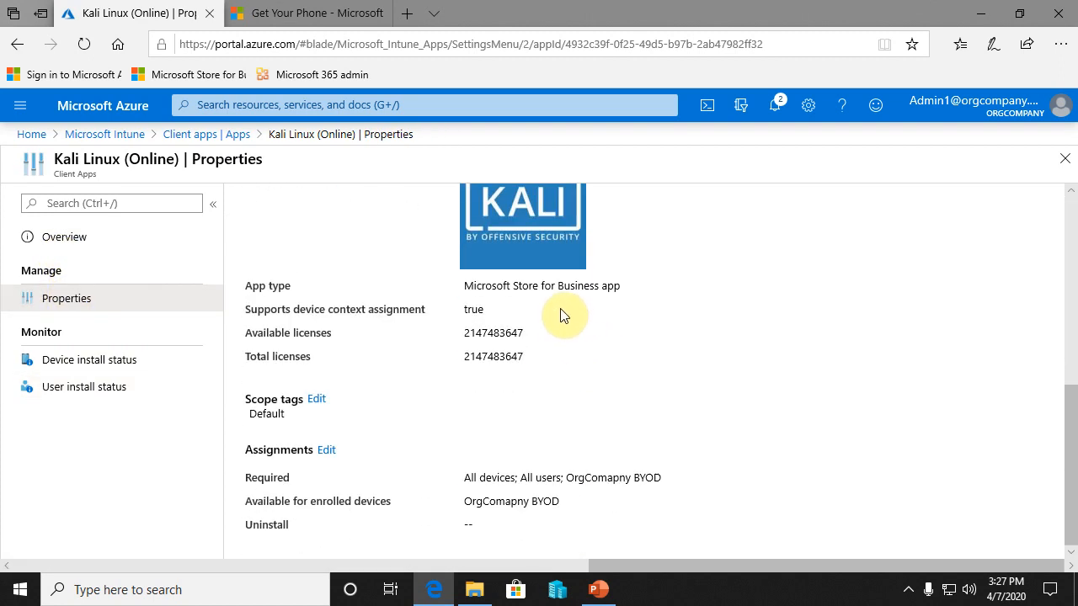
click(325, 451)
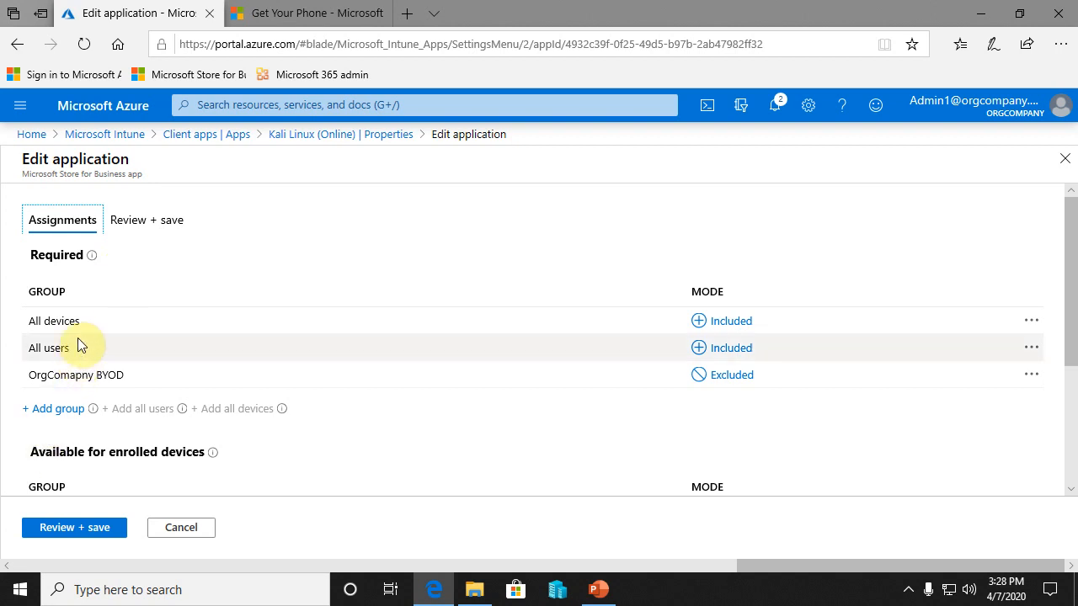
click(81, 528)
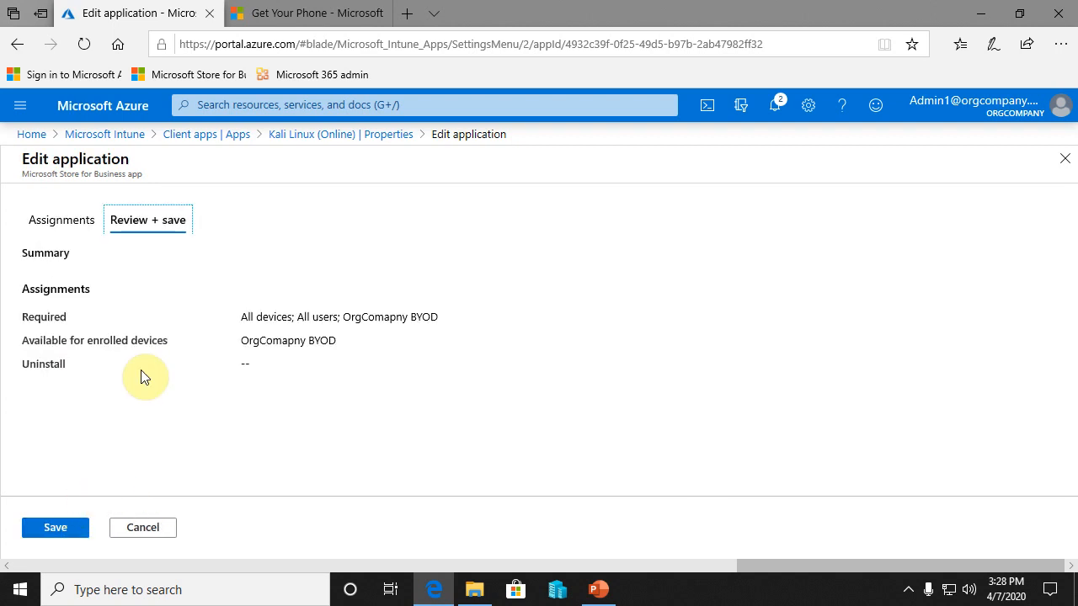
click(211, 19)
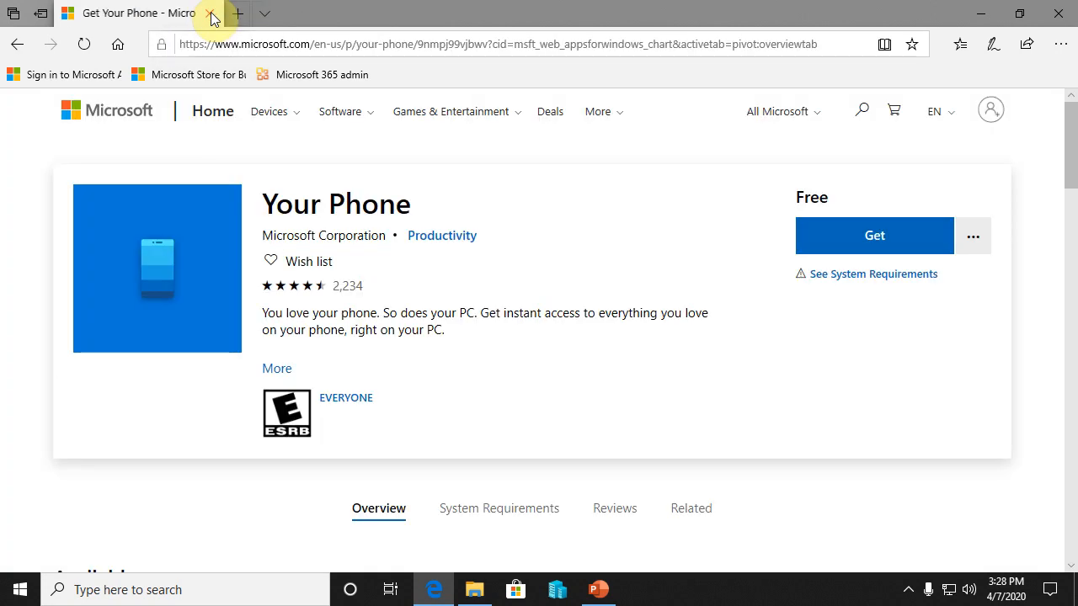